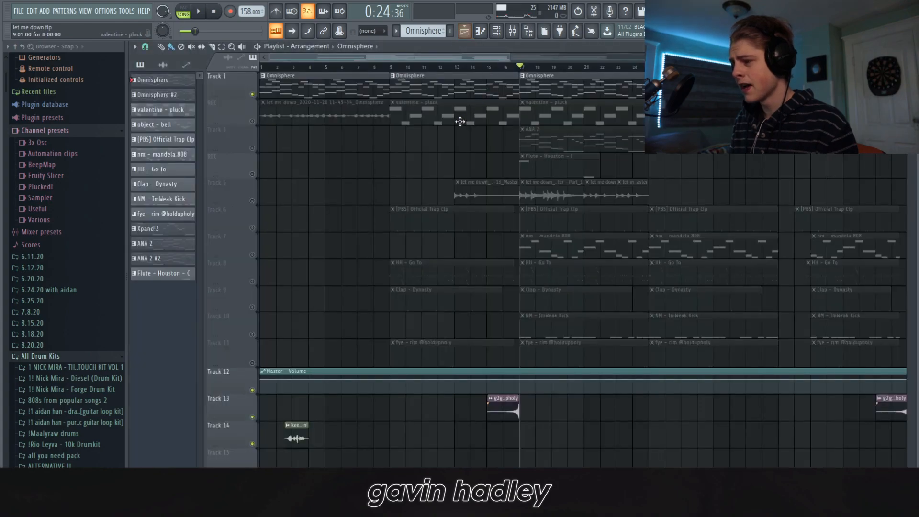
Open the Omnisphere pattern in the piano roll and try G#5 and A#5 notes above its first F5.
key("F7")
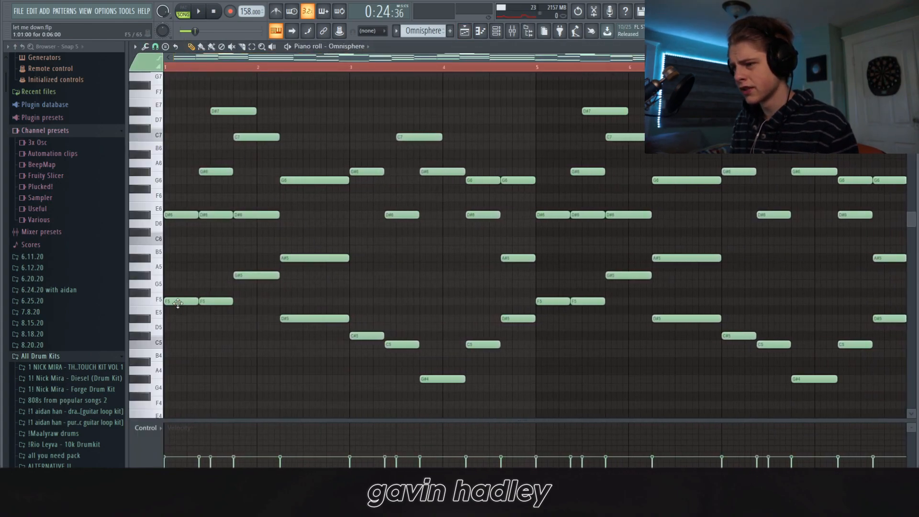
left_click(170, 276)
left_click_drag(180, 258, 169, 257)
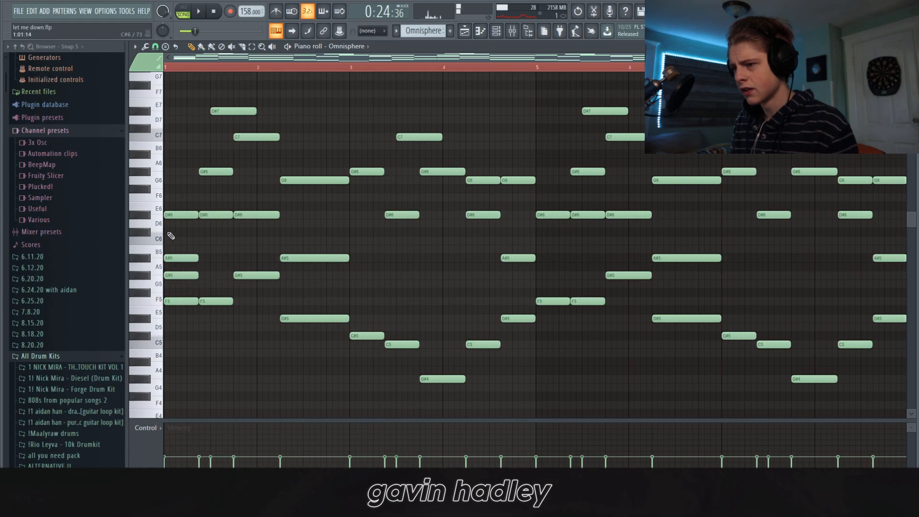
right_click(173, 275)
right_click(176, 258)
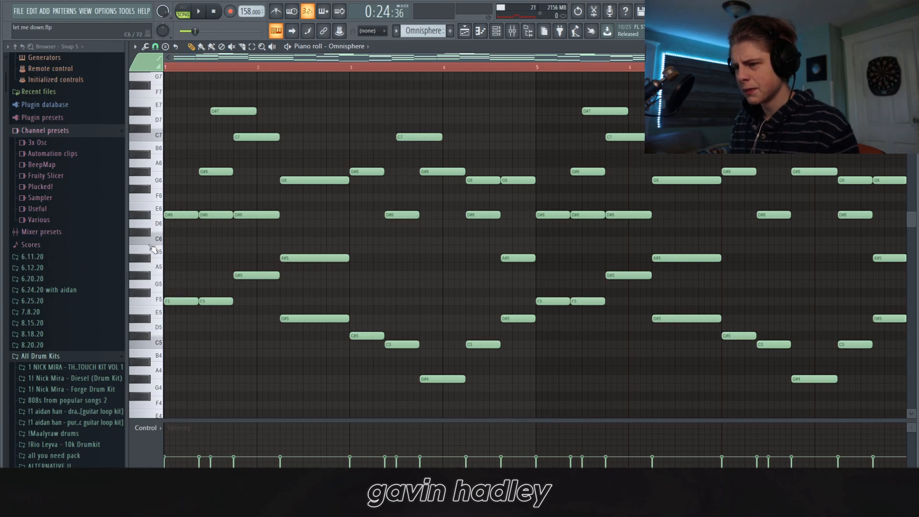
Try an extra low note below the first chord at the start of the pattern and remove it again.
left_click(169, 328)
left_click_drag(177, 326, 170, 212)
right_click(174, 316)
right_click(183, 215)
key("space")
key("space")
key("space")
key("space")
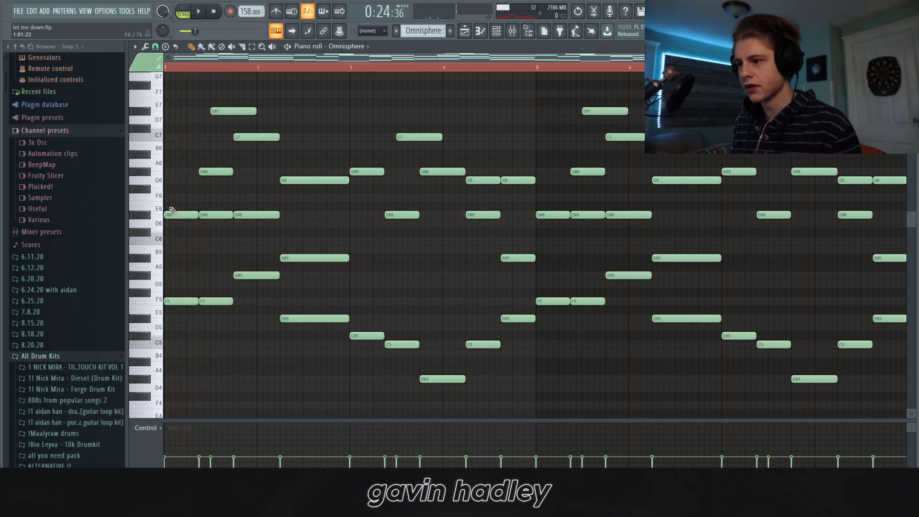
Examine the notes of the opening chords in bars 1 and 2 and highlight the C#5 and C5 bass notes in bar 3.
left_click(217, 170)
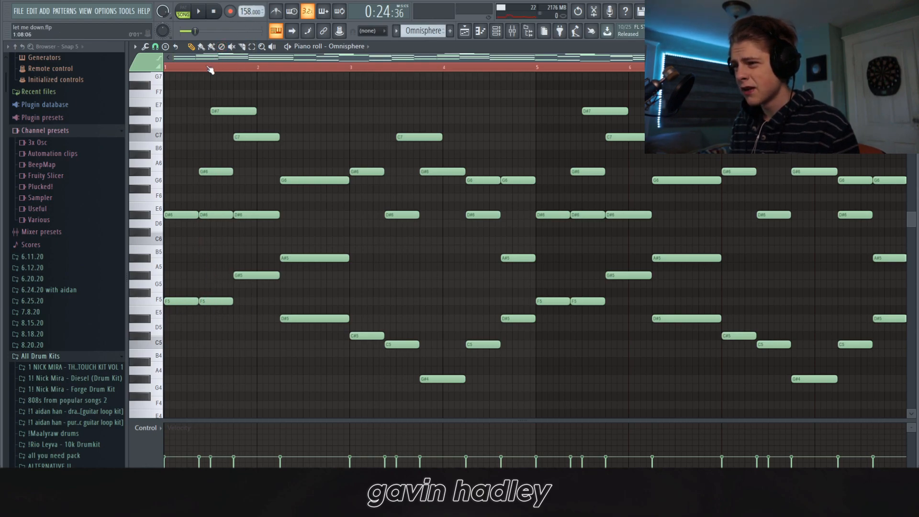
left_click(244, 137)
left_click(240, 214)
left_click(248, 275)
left_click(250, 276)
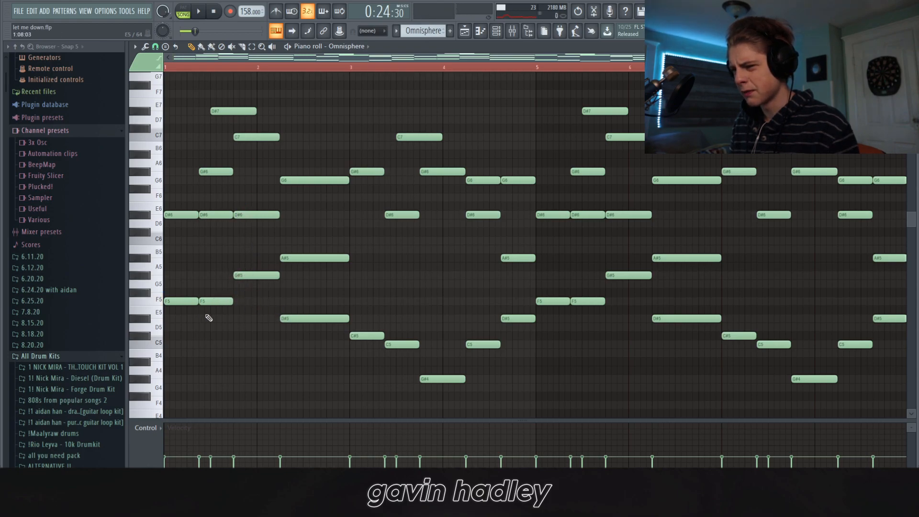
left_click(287, 318)
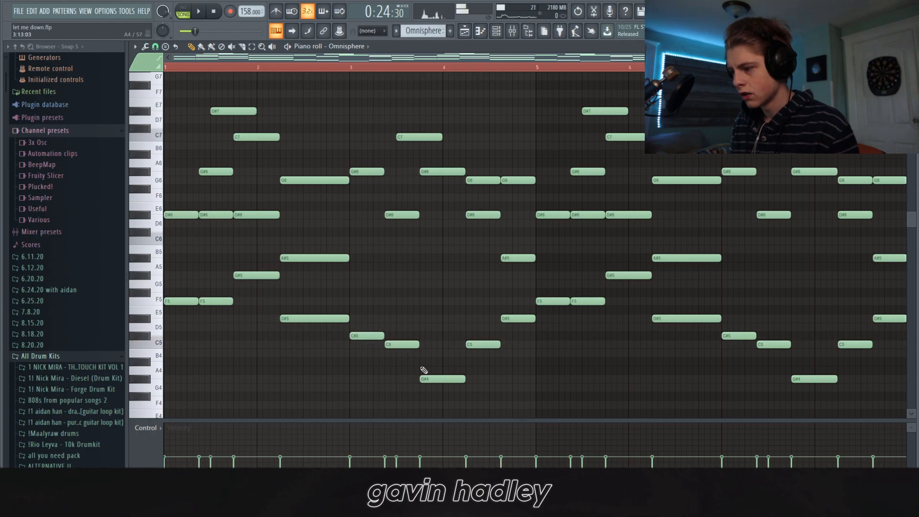
left_click_drag(485, 348, 320, 305)
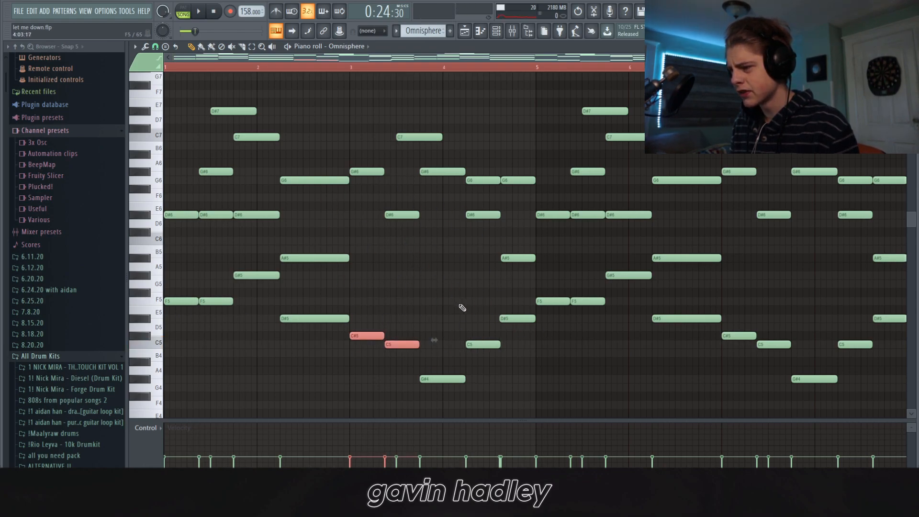
left_click(431, 305)
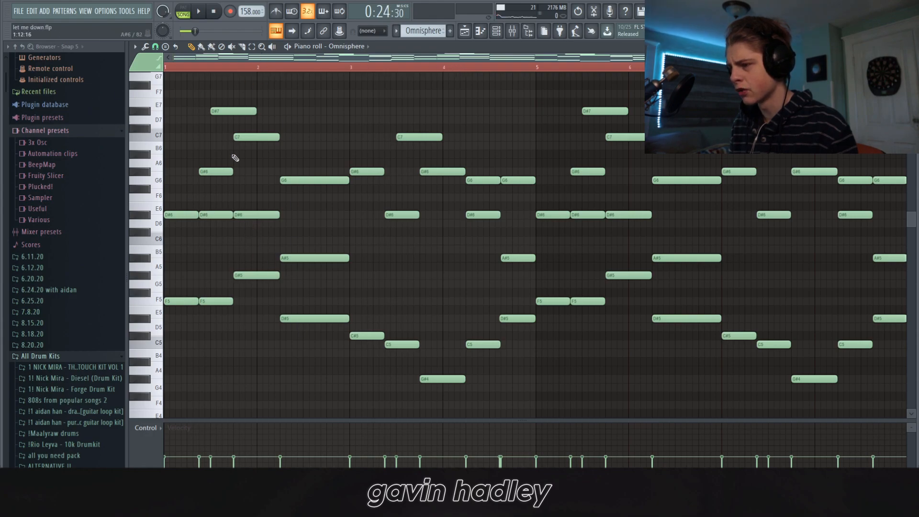
Play back the Omnisphere melody and examine its top notes, including the D#7 in bar 1 and the G#6 and C7 in bar 3.
key("space")
key("space")
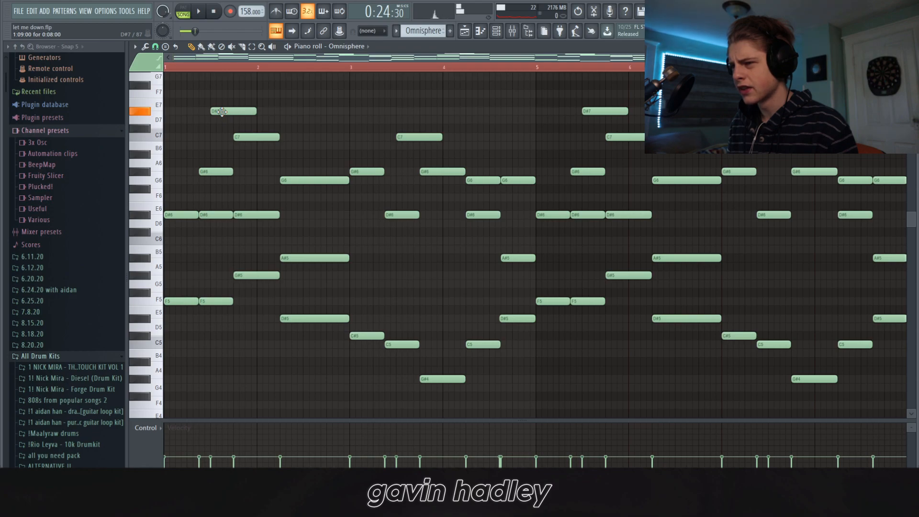
scroll(227, 129, "up", 3)
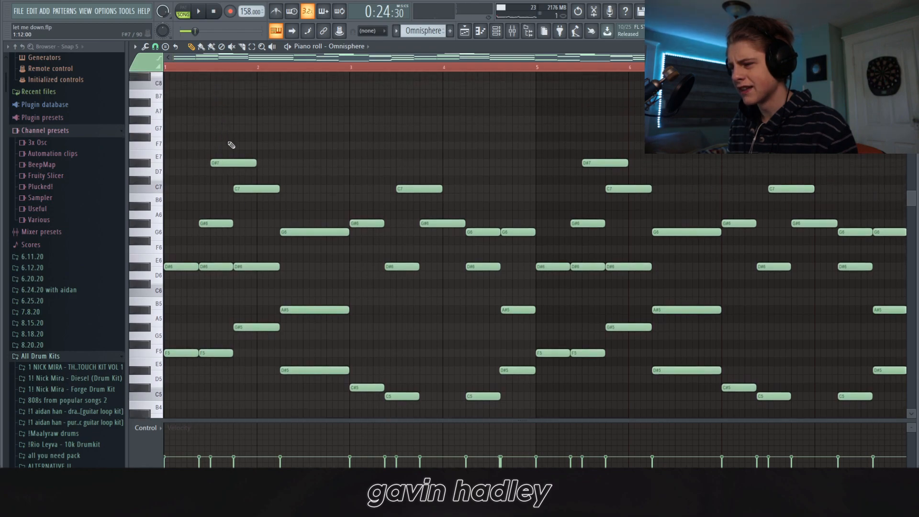
left_click(235, 163)
left_click(412, 188)
key("space")
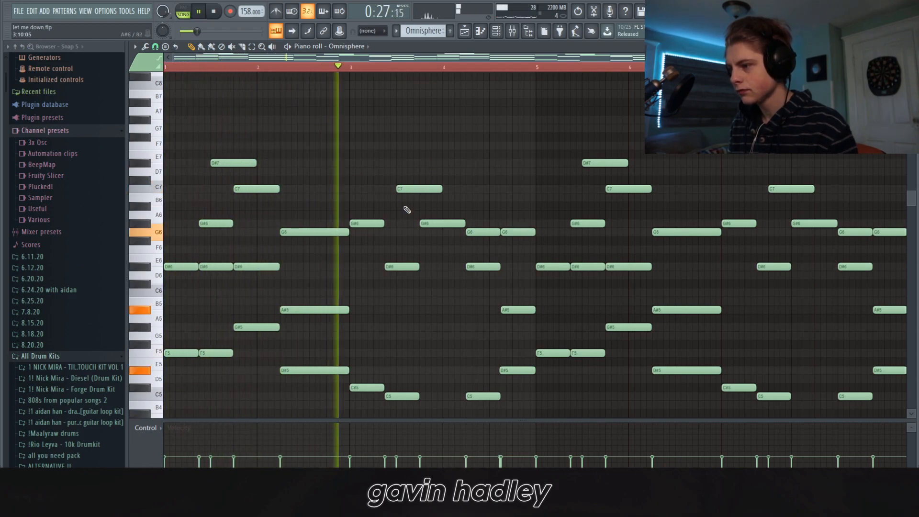
left_click_drag(412, 184, 354, 226)
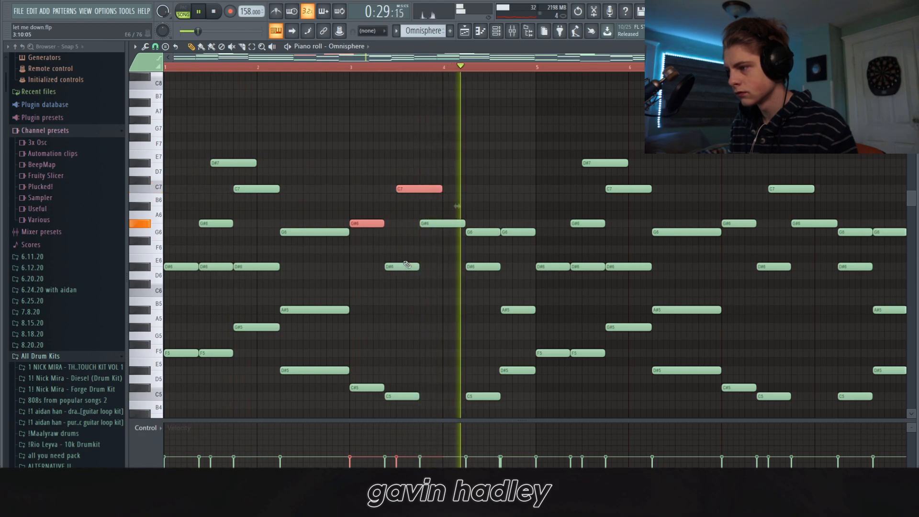
scroll(445, 249, "down", 2)
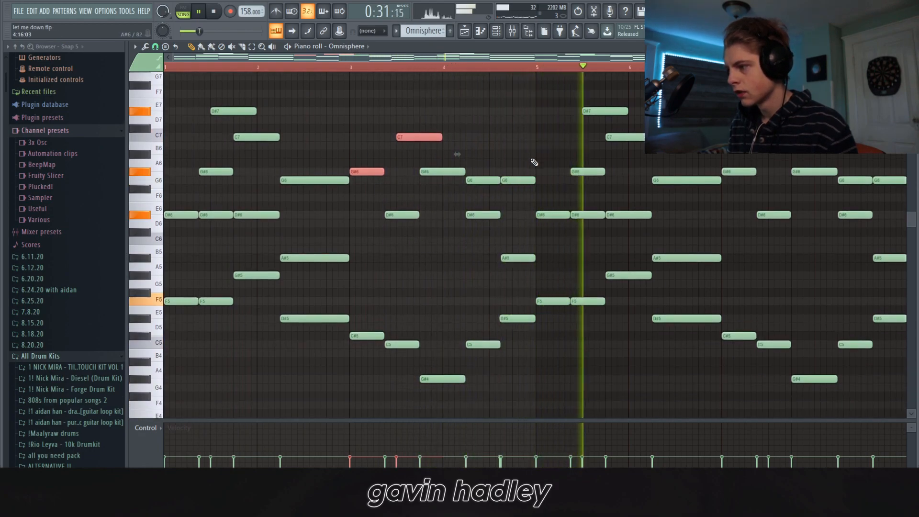
key("space")
Try lowering the long G6 note in bar 2 by one octave, and move it back up.
left_click_drag(304, 135, 314, 187)
key("ctrl+Down")
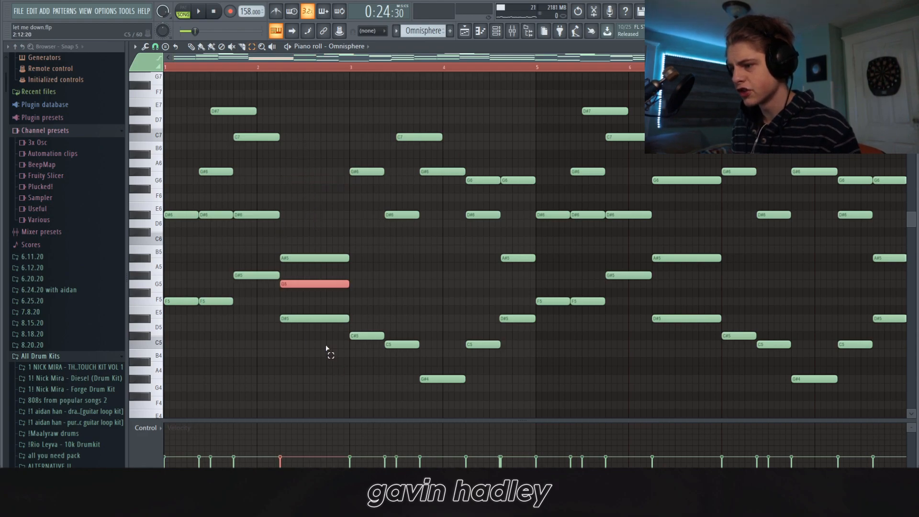
key("ctrl+Up")
left_click(310, 225)
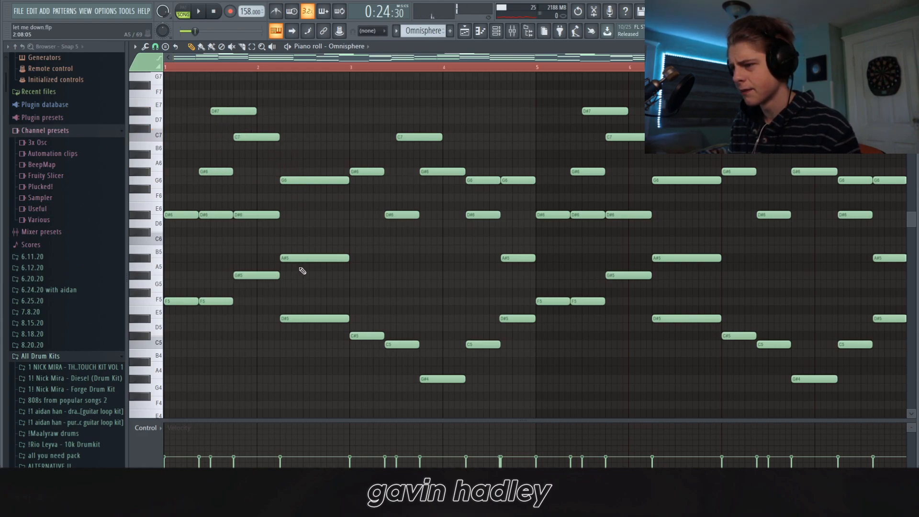
Try the G6 and D#6 notes in bar 4 one octave lower, and raise them back to their original octave.
key("space")
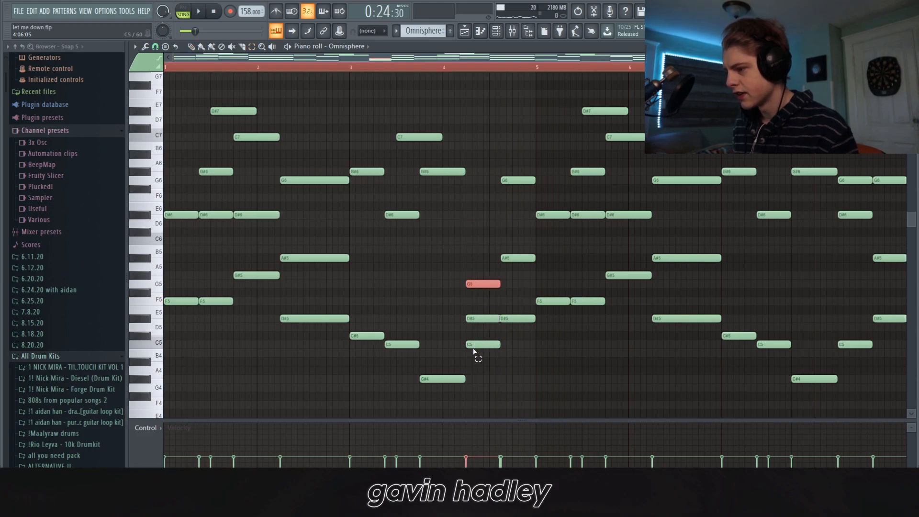
left_click(474, 320)
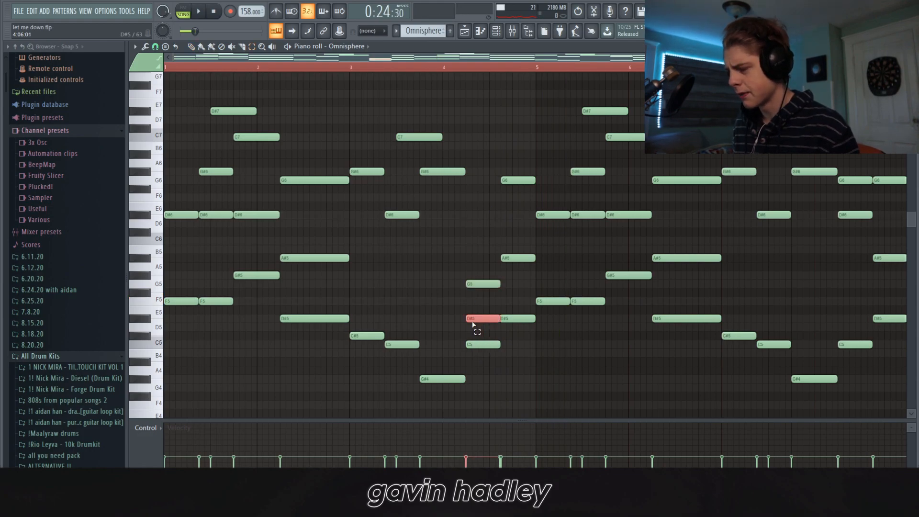
left_click_drag(454, 271, 485, 327)
key("ctrl+Up")
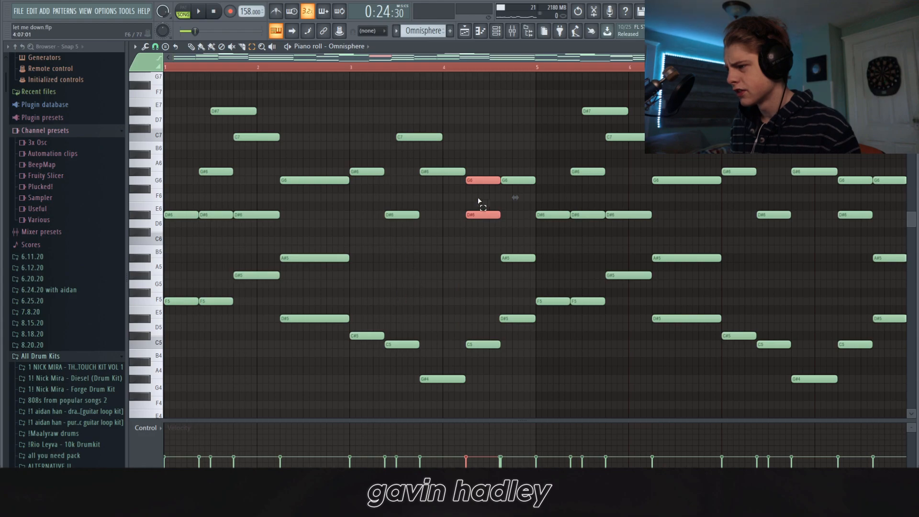
Play back the Omnisphere melody and review the notes across the full eight-bar pattern.
key("space")
key("space")
left_click_drag(515, 236, 433, 165)
key("space")
left_click(443, 186)
left_click(192, 47)
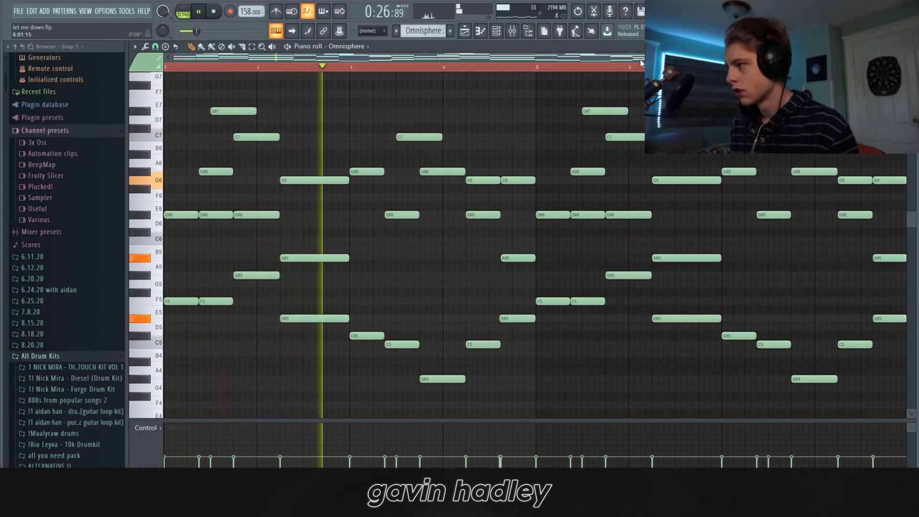
scroll(410, 102, "down", 2)
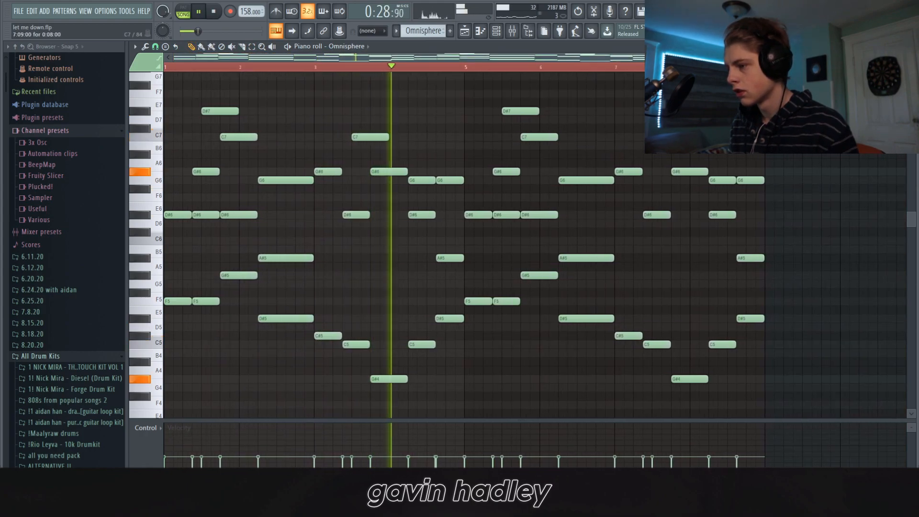
left_click(433, 284)
key("space")
left_click_drag(433, 285, 436, 317)
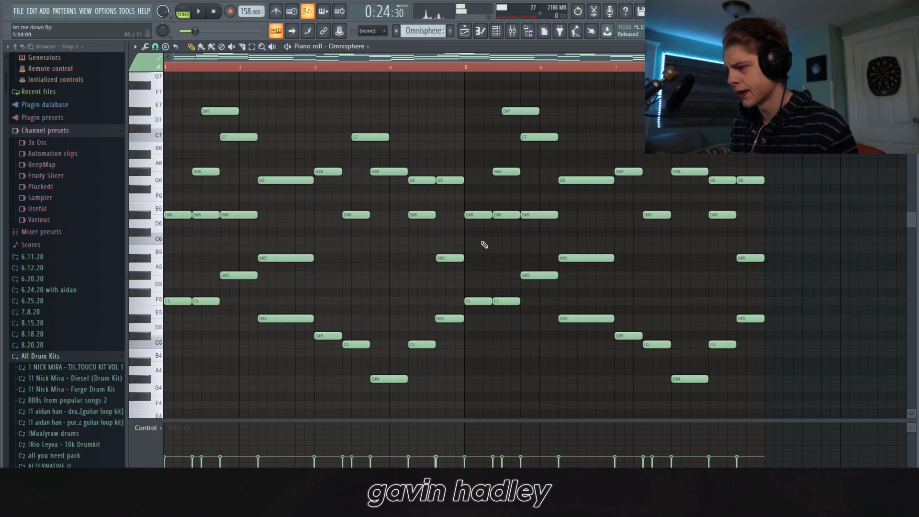
Open the mixer and inspect the Fruity parametric EQ 2 and Fruity delay 2 on the Omnisphere insert.
left_click(512, 30)
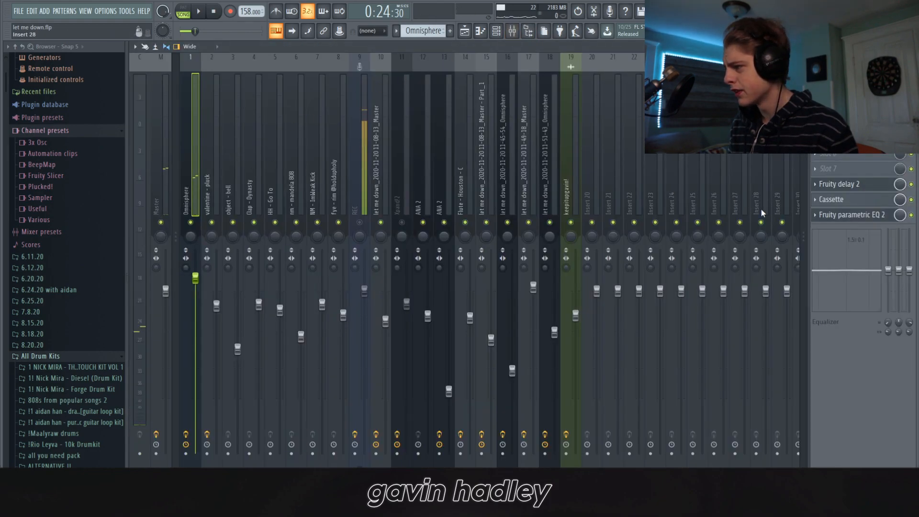
left_click(850, 216)
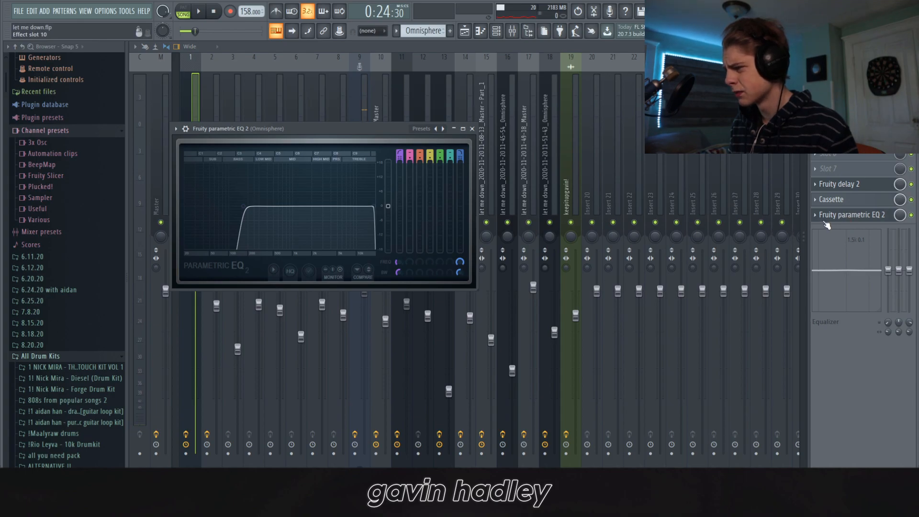
left_click(832, 215)
left_click(843, 189)
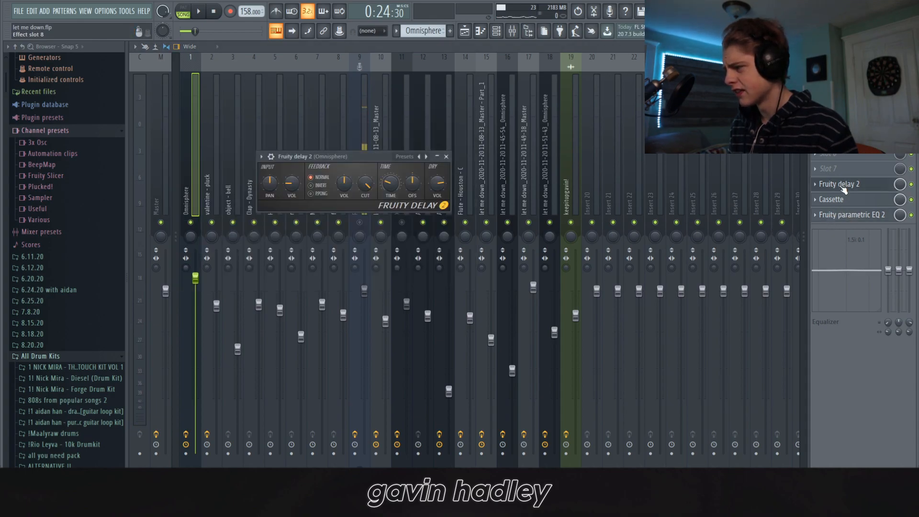
Unmute the REC track holding the pluck in the playlist and play its valentine - pluck pattern in the piano roll.
key("F5")
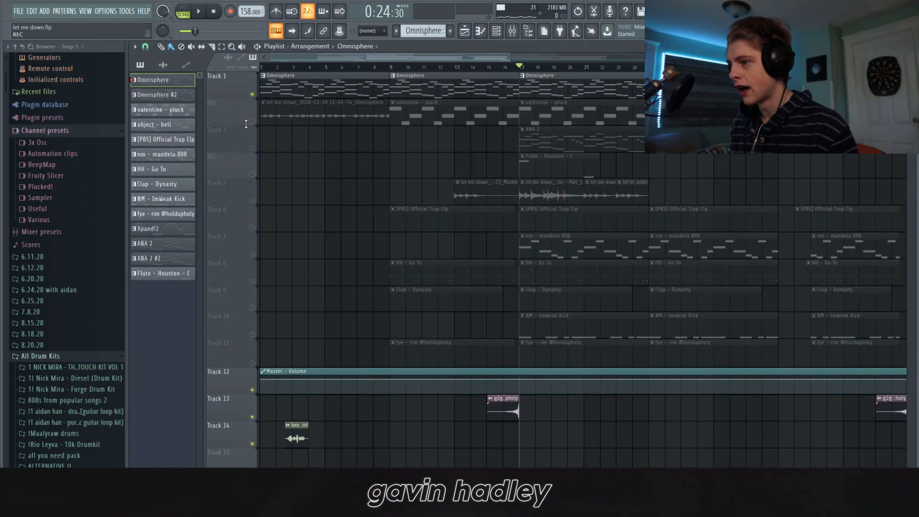
left_click(536, 110)
double_click(535, 109)
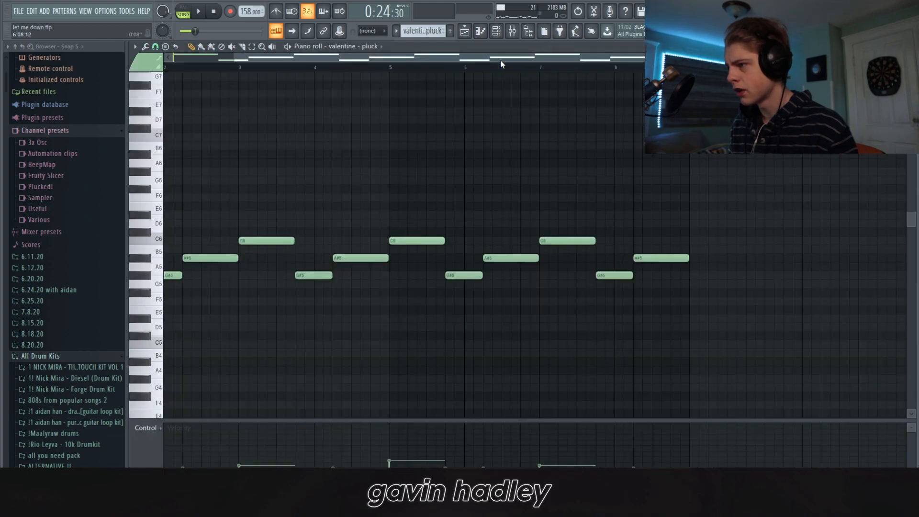
key("space")
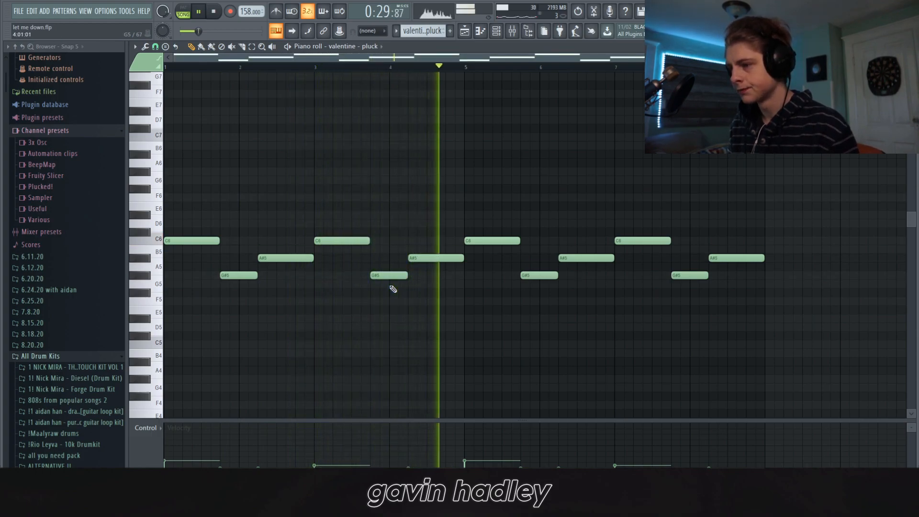
key("space")
left_click_drag(239, 241, 395, 282)
left_click(302, 225)
Unmute Track 3 in the playlist and open its ANA 2 pattern in the piano roll to review all its notes.
left_click(513, 31)
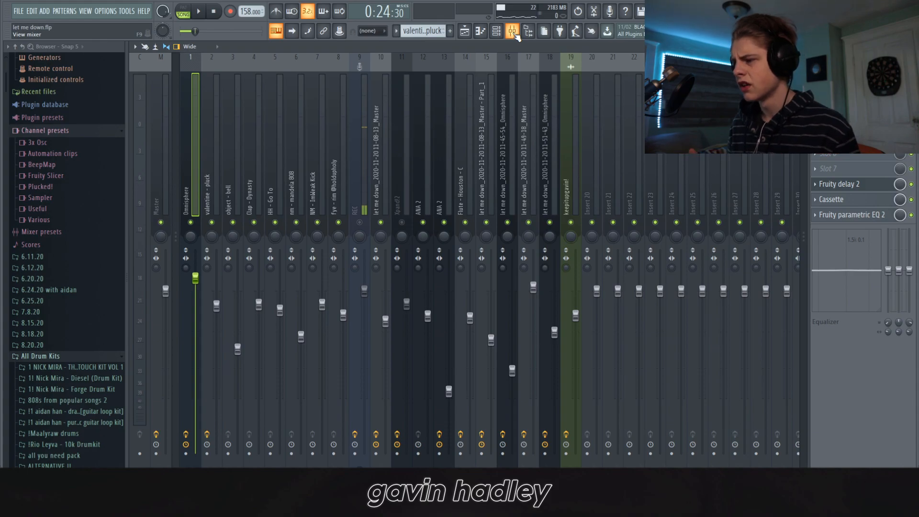
left_click(472, 32)
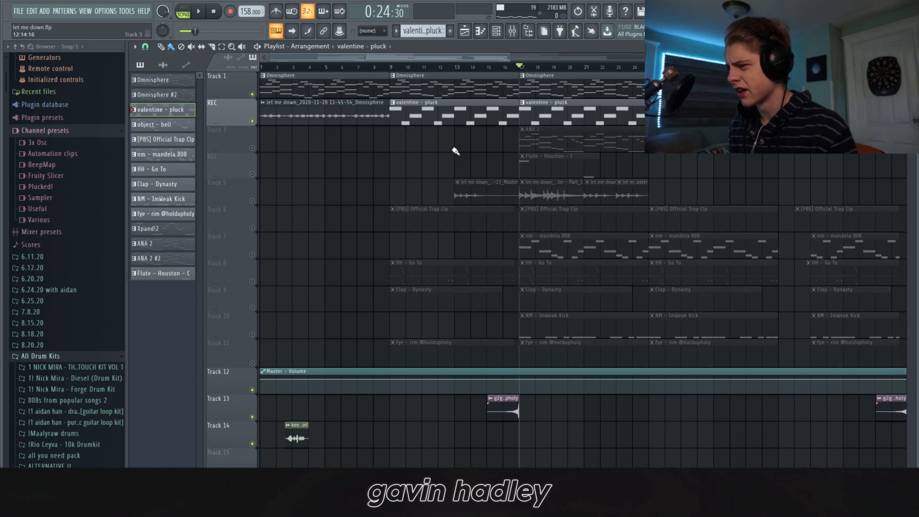
left_click(255, 148)
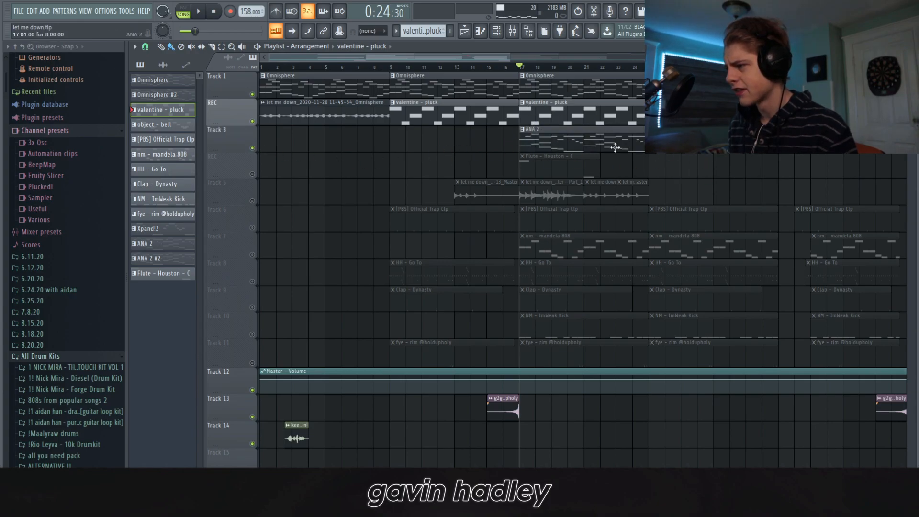
double_click(589, 144)
scroll(354, 111, "up", 1)
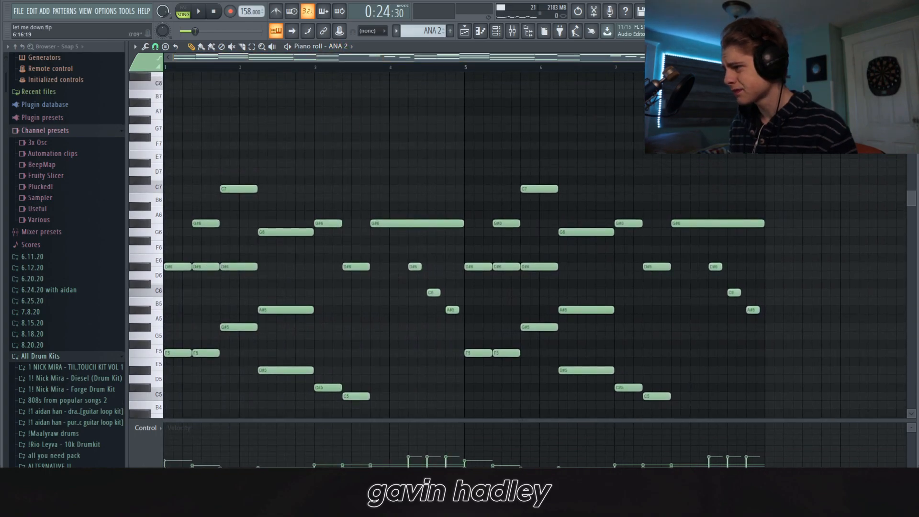
scroll(421, 138, "down", 1)
scroll(420, 139, "down", 3)
scroll(261, 145, "up", 2)
left_click_drag(261, 146, 416, 185)
left_click(351, 135, "ctrl")
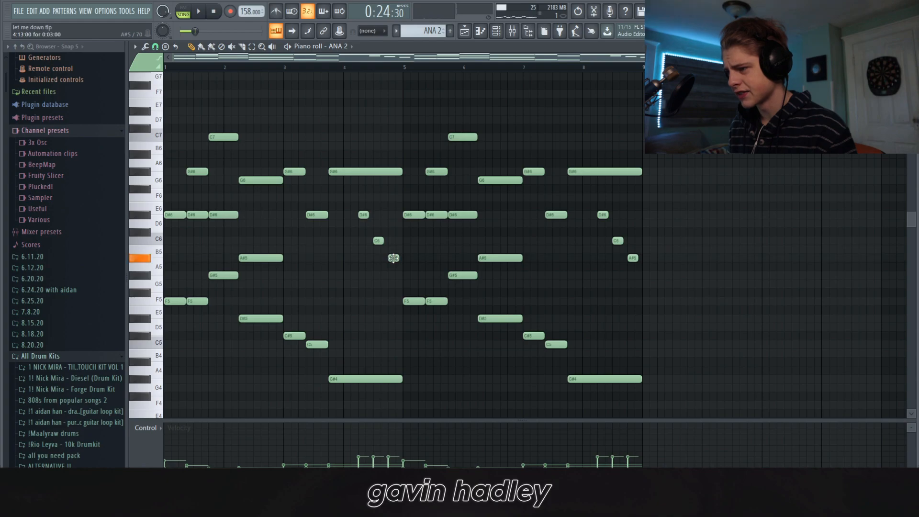
Open the mixer and inspect the last Fruity parametric EQ 2 and the FilterFreak1 effect on the ANA 2 insert.
key("F9")
left_click(851, 215)
left_click(853, 216)
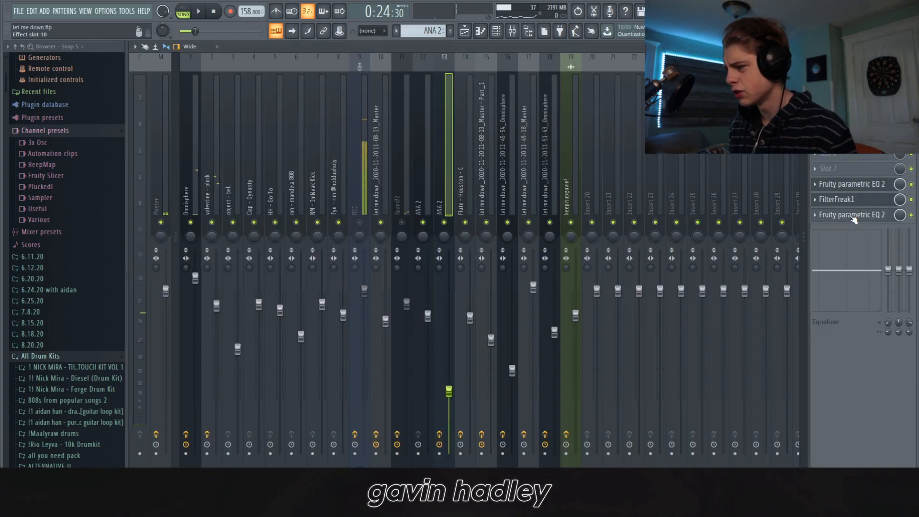
left_click(852, 200)
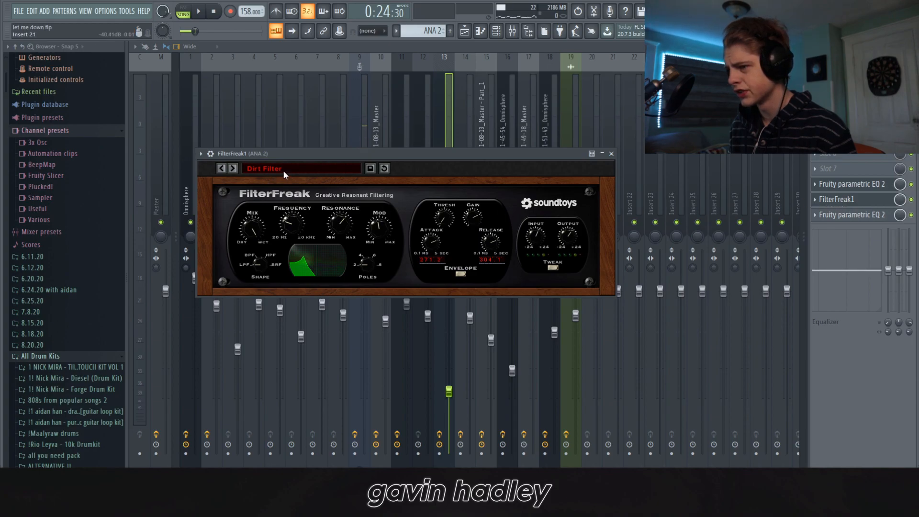
Inspect the upper Fruity parametric EQ 2 on the ANA 2 insert, then start playback and return to the playlist.
left_click(859, 185)
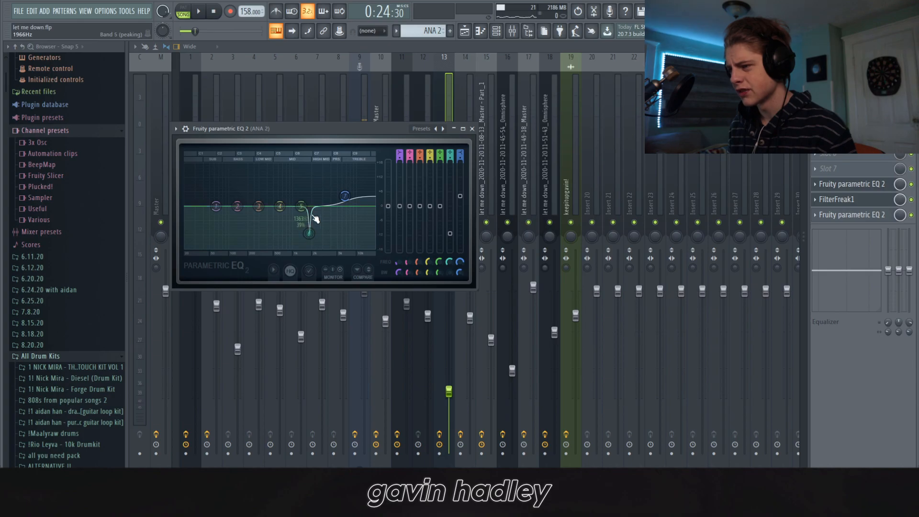
left_click(472, 129)
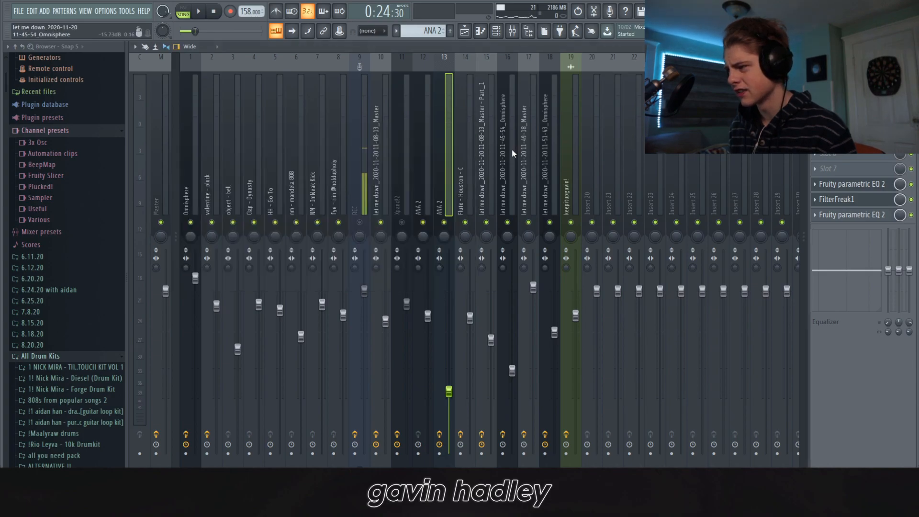
key("space")
left_click(465, 31)
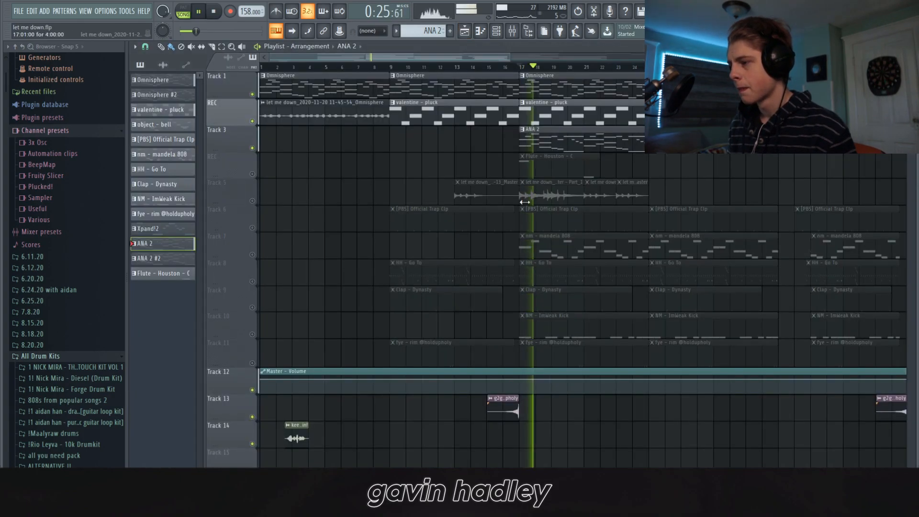
Open the ANA 2 pattern from Track 3 in the piano roll and review its notes during playback.
left_click(706, 173)
right_click(730, 175)
double_click(604, 139)
left_click_drag(524, 59, 272, 103)
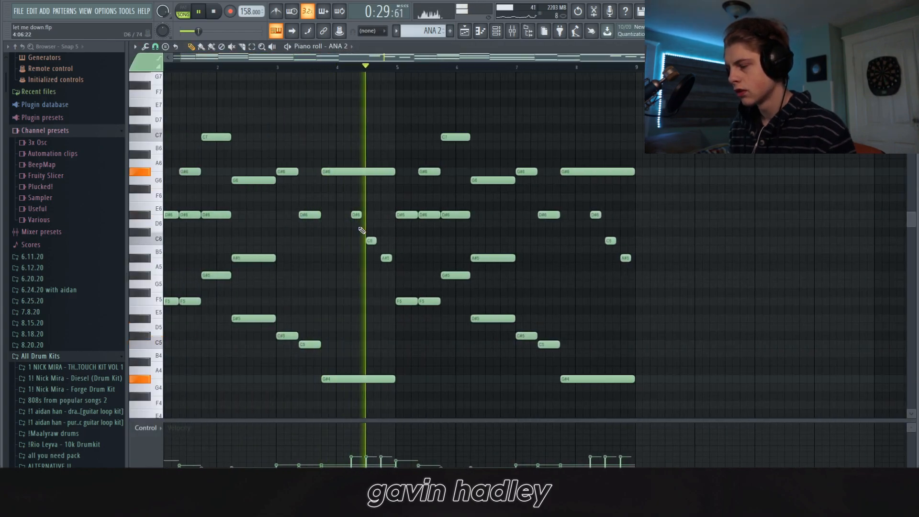
key("space")
scroll(339, 330, "down", 4)
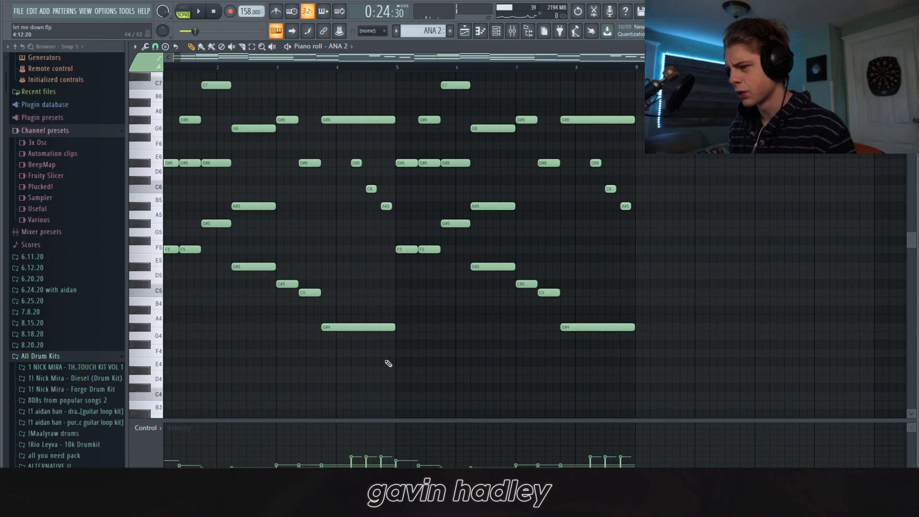
Open the Omnisphere pattern from Track 1 in the piano roll to compare its notes, and return to the playlist.
left_click(465, 31)
double_click(454, 79)
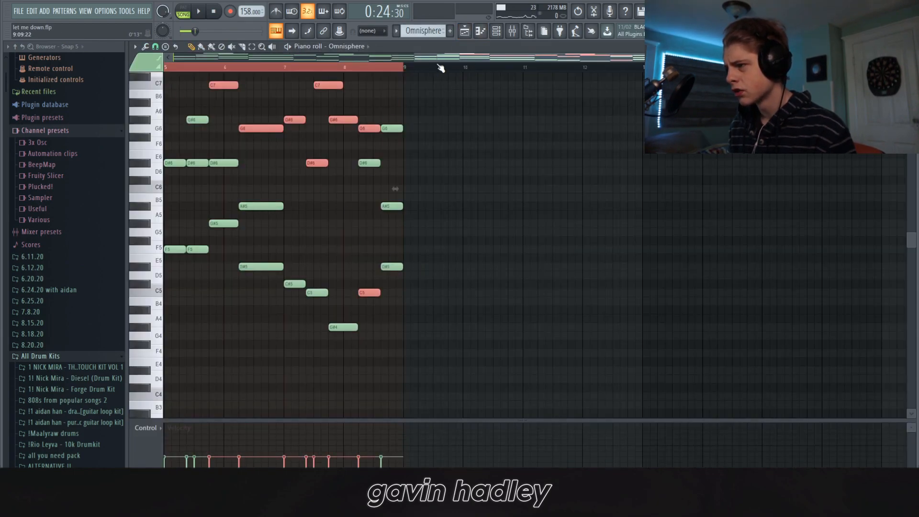
left_click(465, 31)
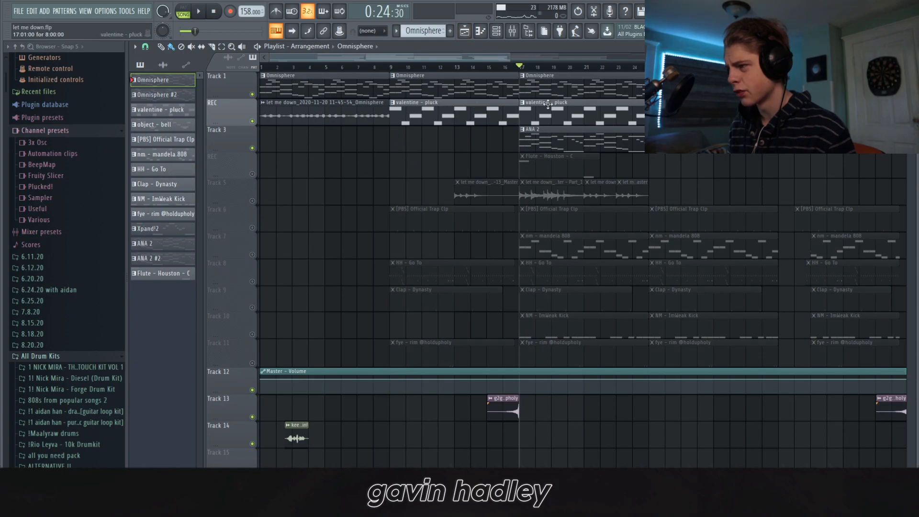
Reopen the ANA 2 pattern from Track 3 and audition its individual low notes and its short D#6 and F5 notes.
double_click(551, 138)
left_click(346, 327)
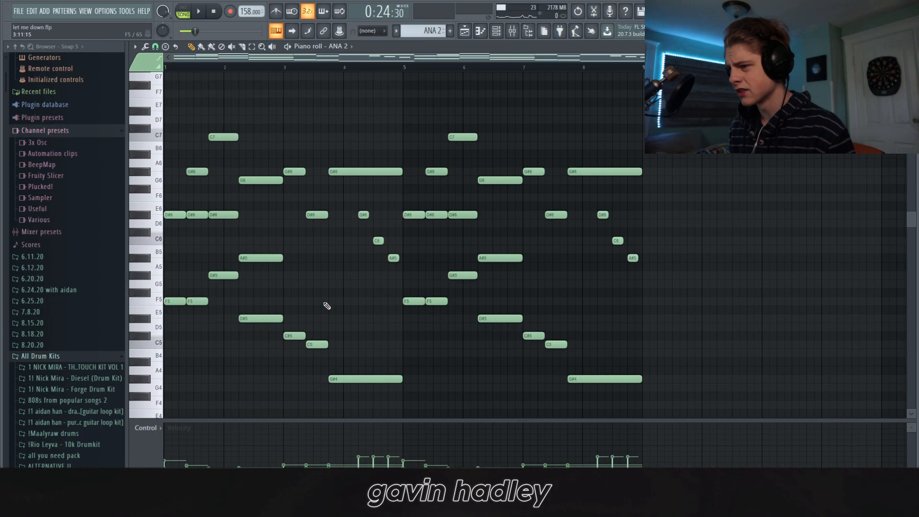
left_click(290, 286)
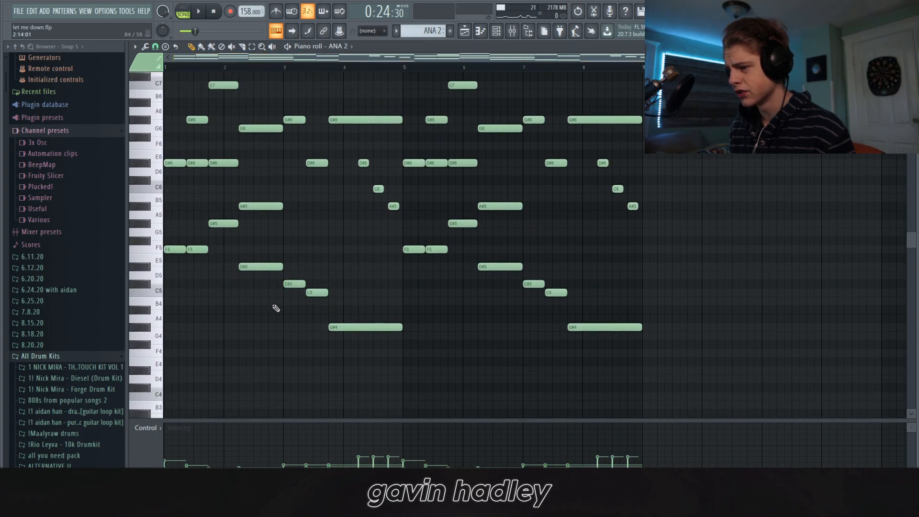
left_click(344, 327)
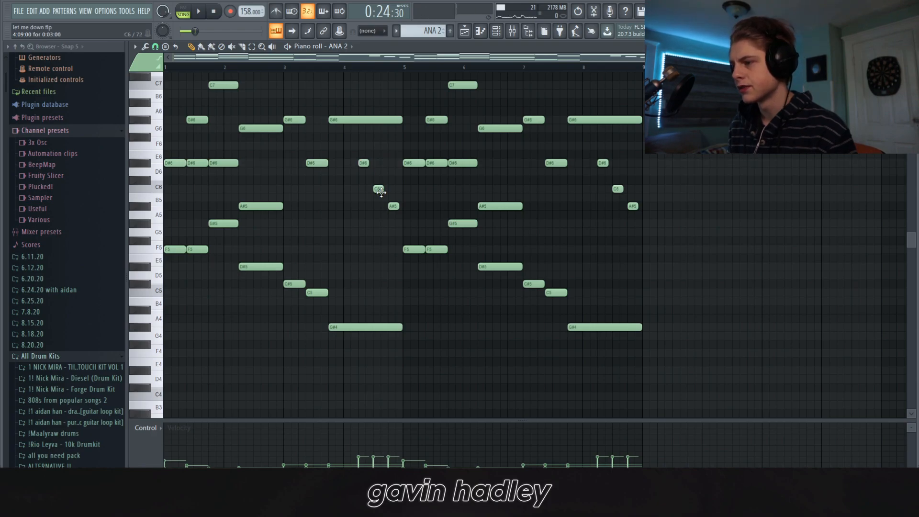
scroll(340, 246, "up", 3)
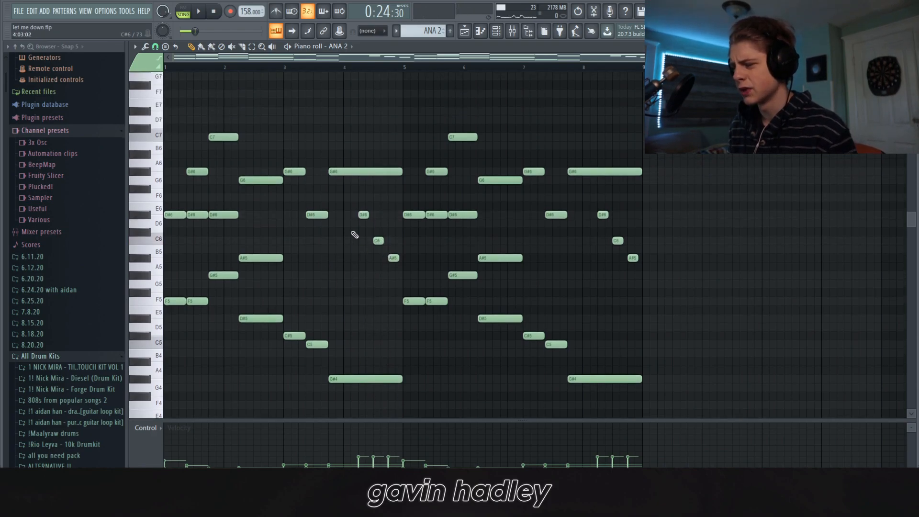
left_click(362, 216)
left_click(405, 302)
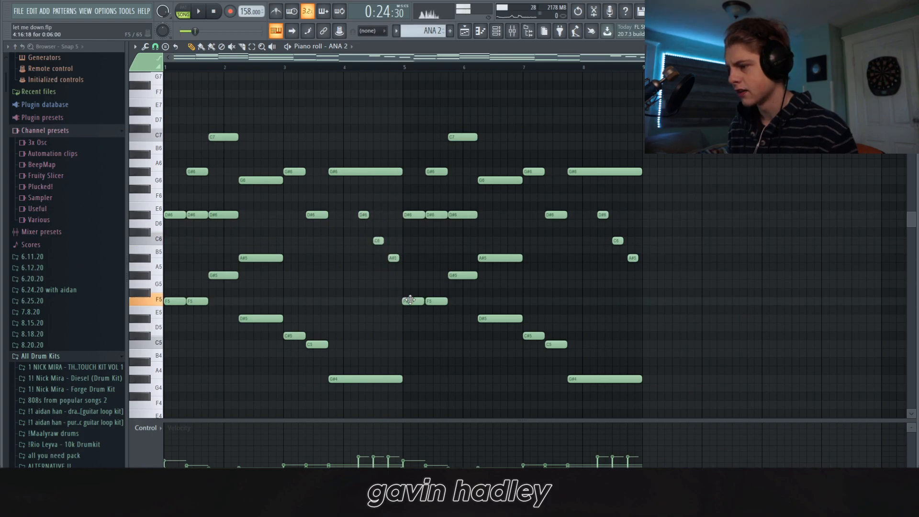
left_click(411, 302)
Unmute the REC track holding Flute - Houston - C and audition the pattern's C5 and C4 notes in the piano roll.
key("F5")
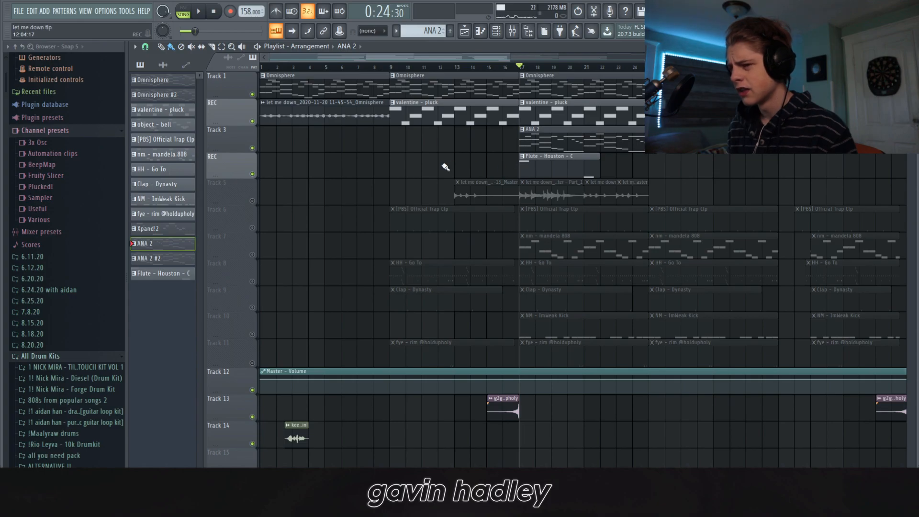
double_click(547, 170)
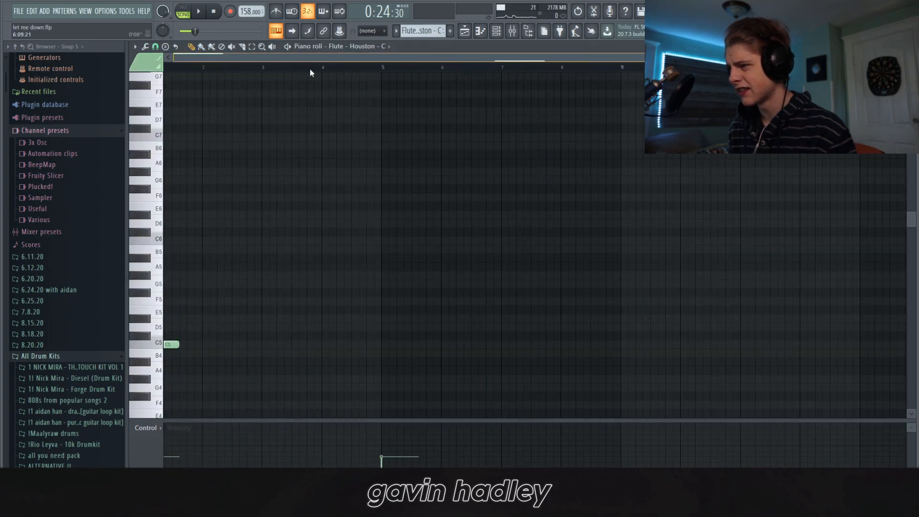
scroll(176, 198, "down", 2)
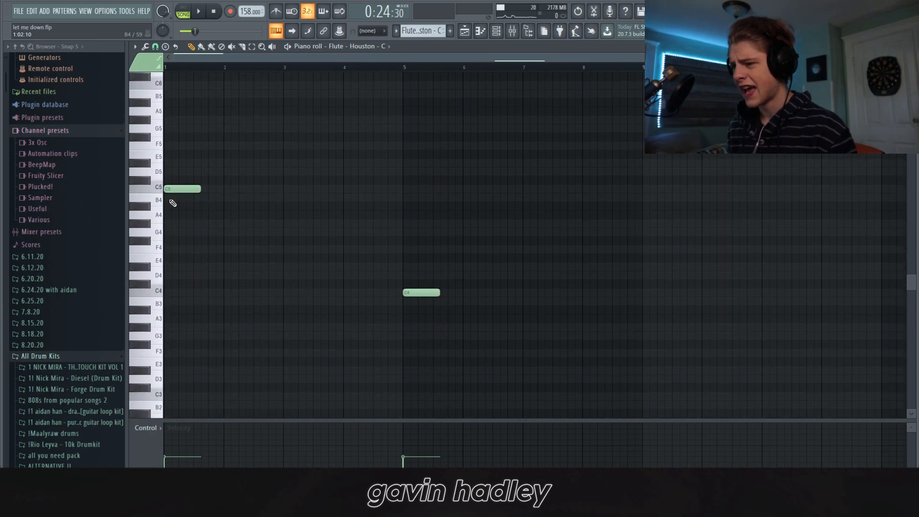
left_click(176, 188)
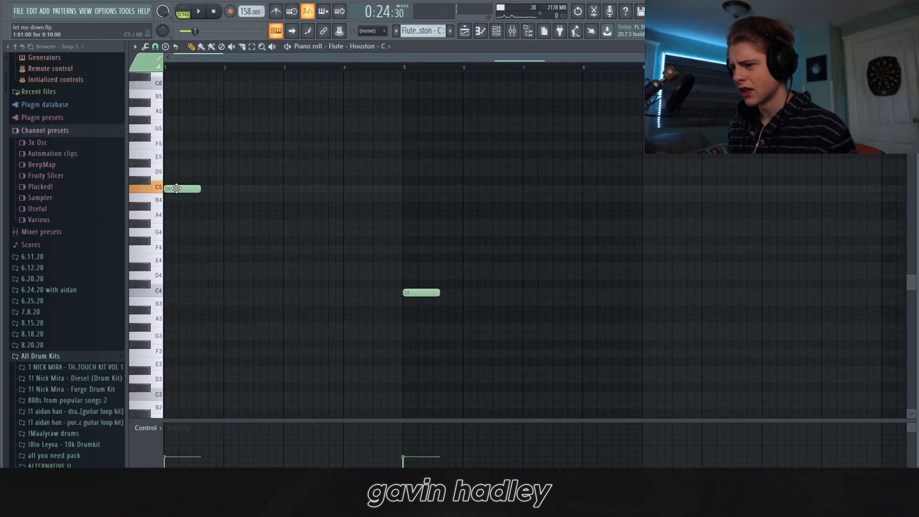
left_click(421, 293)
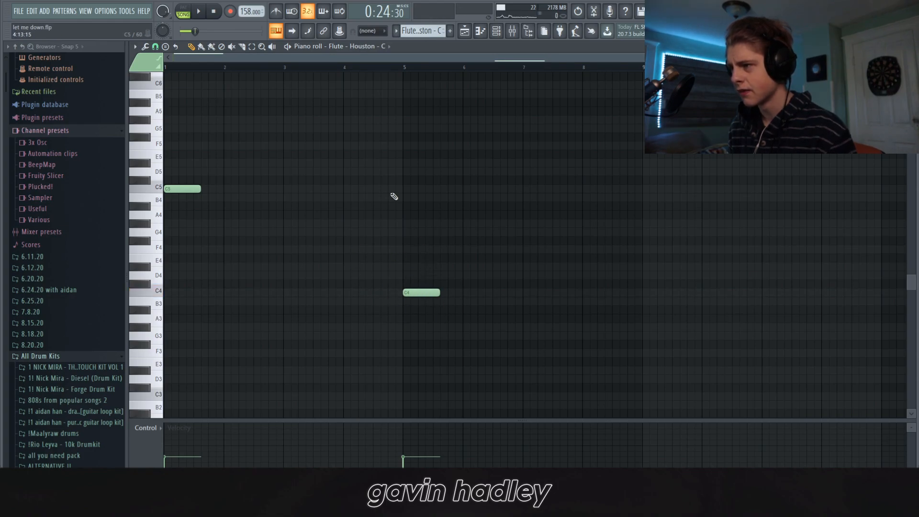
Play the arrangement and inspect the Fruity parametric EQ 2 and Fruity Chorus on the Flute - Houston - C mixer insert.
left_click(472, 40)
key("space")
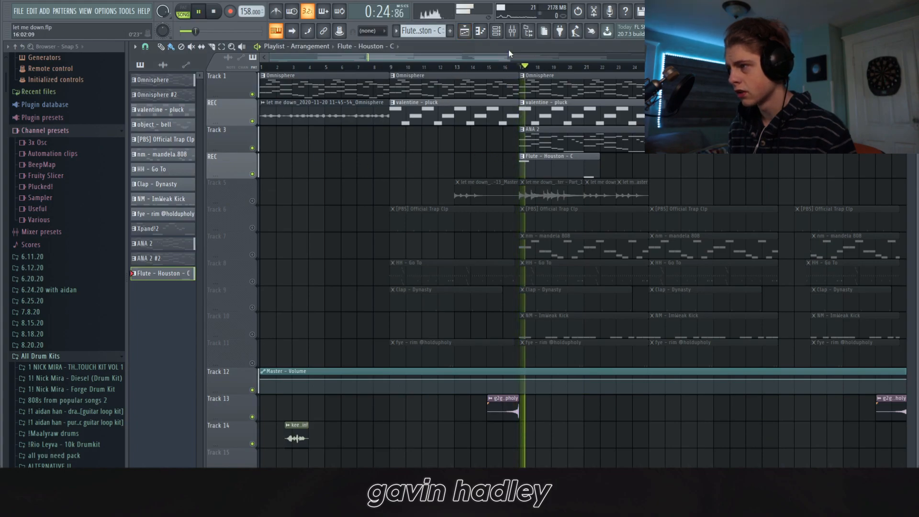
left_click(512, 30)
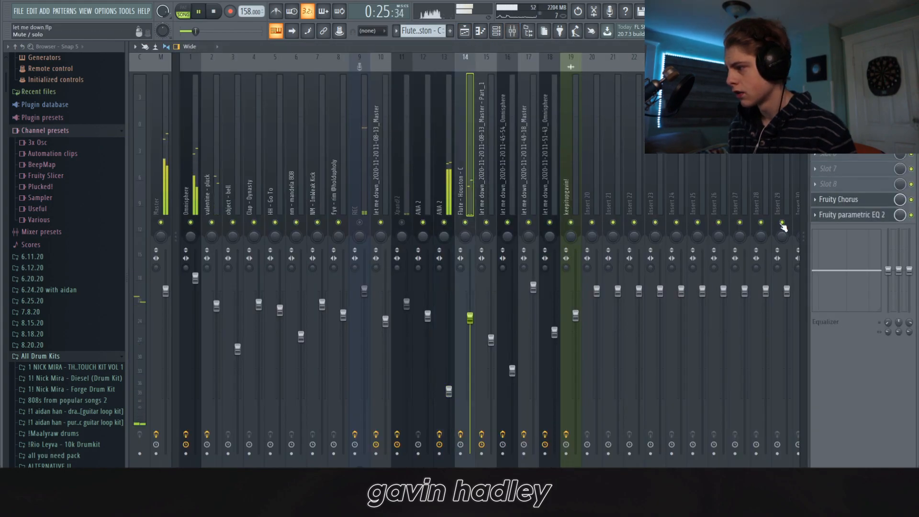
left_click(840, 215)
left_click(840, 215)
key("space")
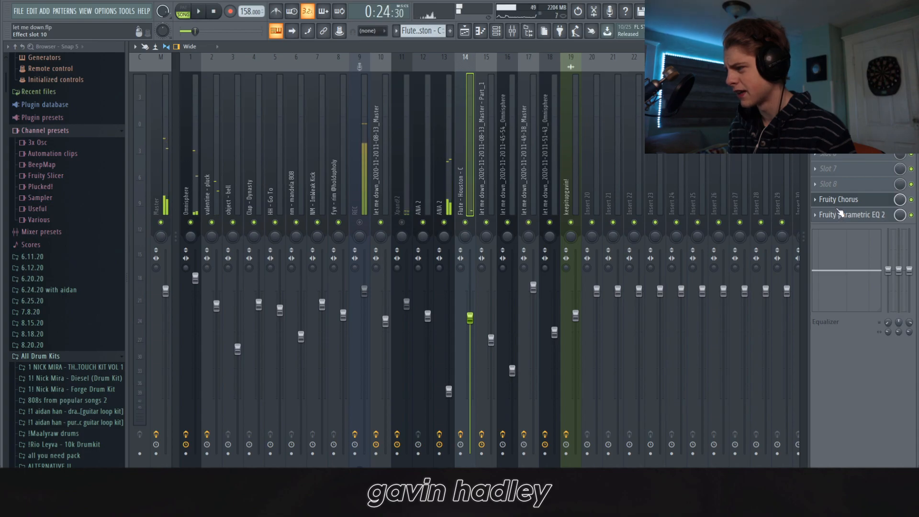
left_click(840, 200)
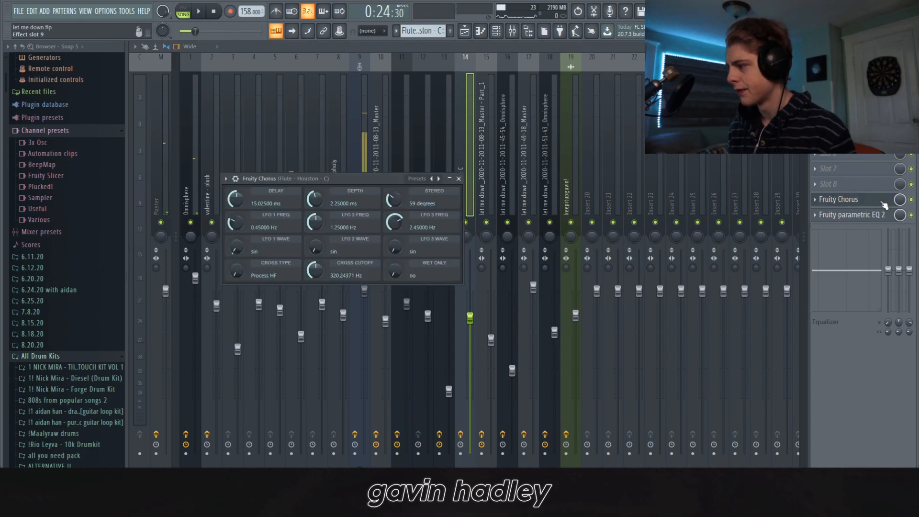
left_click(461, 128)
Play the playlist from bar 17 to hear the flute together with the other melody tracks.
key("space")
key("F5")
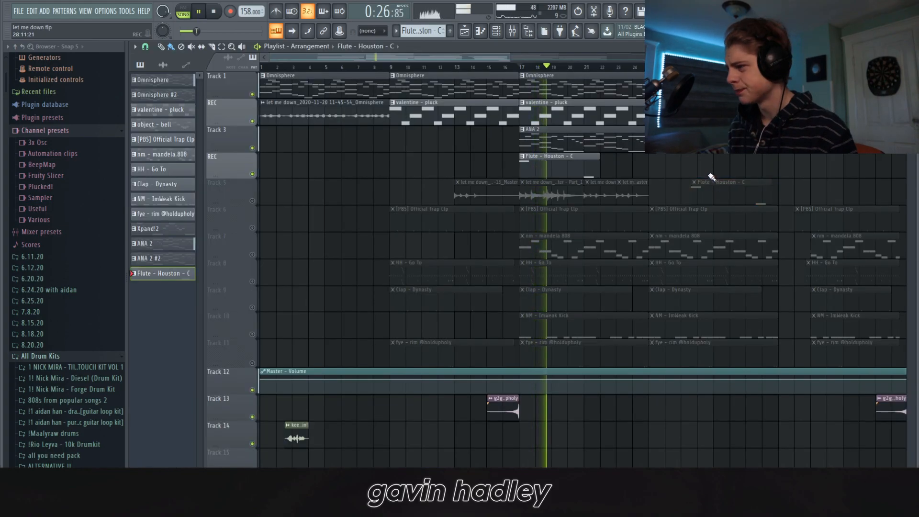
key("space")
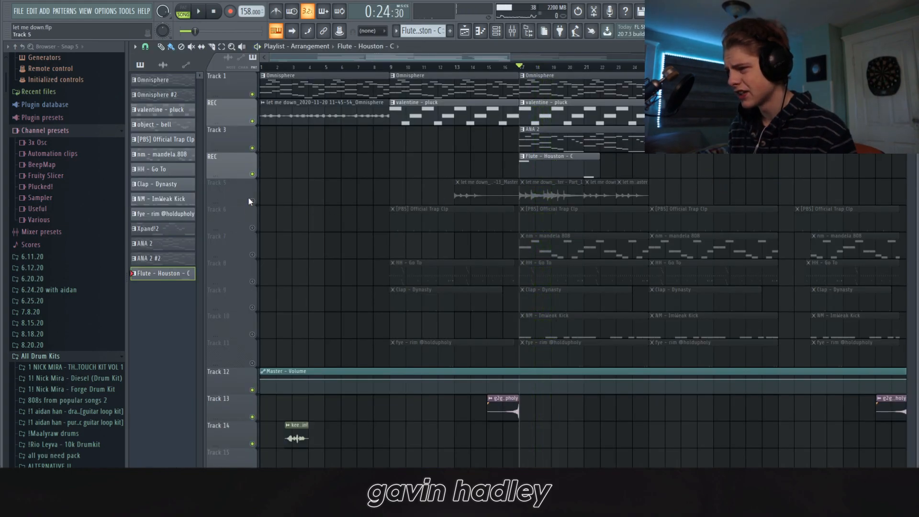
Unmute Track 5, mute the four tracks above it, and play its audio clips from bar 13.
left_click(252, 201)
left_click(453, 66)
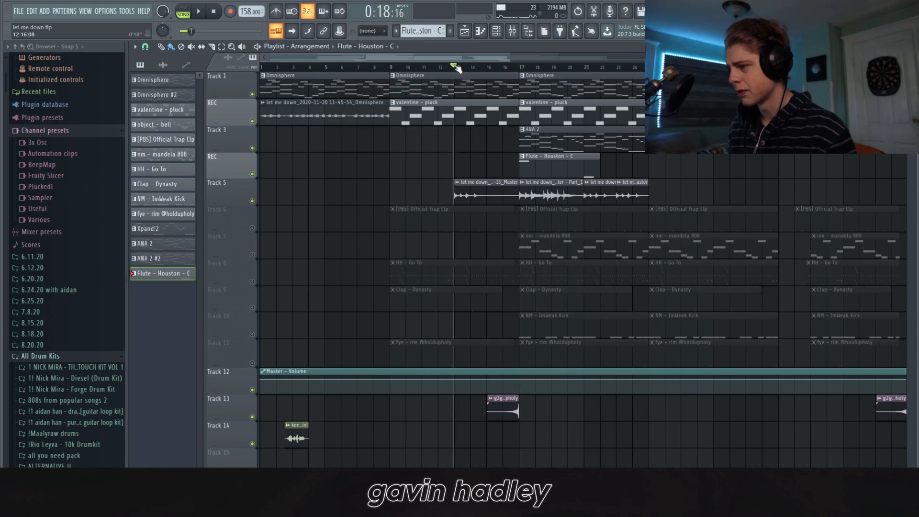
left_click(252, 173)
left_click(252, 147)
left_click(252, 121)
left_click(252, 94)
key("space")
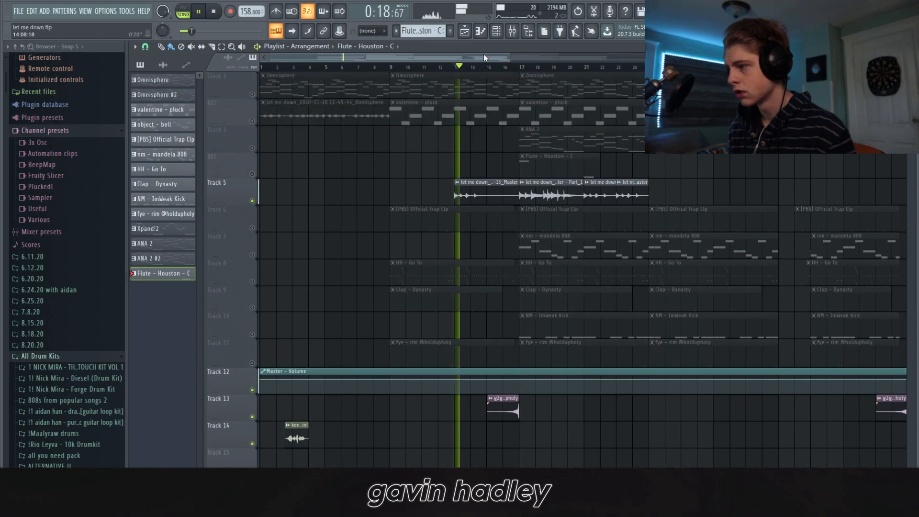
View the effects chain on mixer insert 10 for the Track 5 audio, and replay the clip in the playlist.
key("F9")
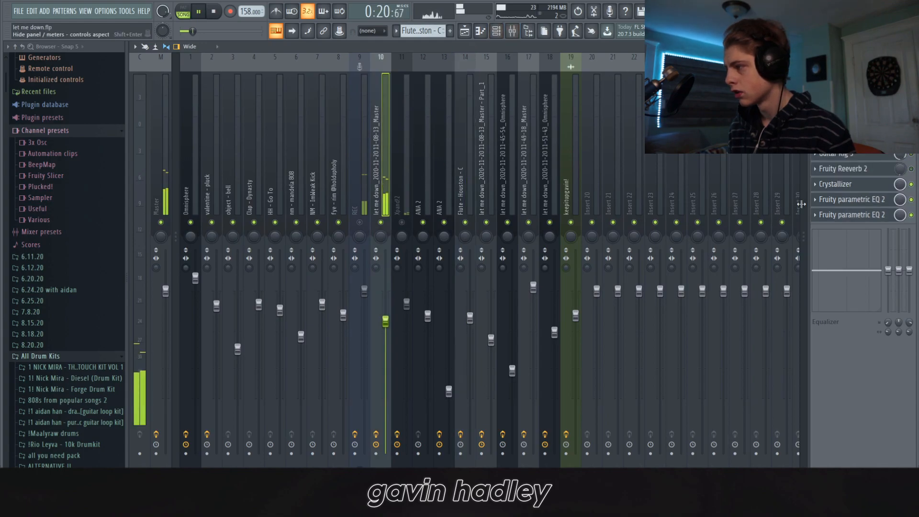
key("space")
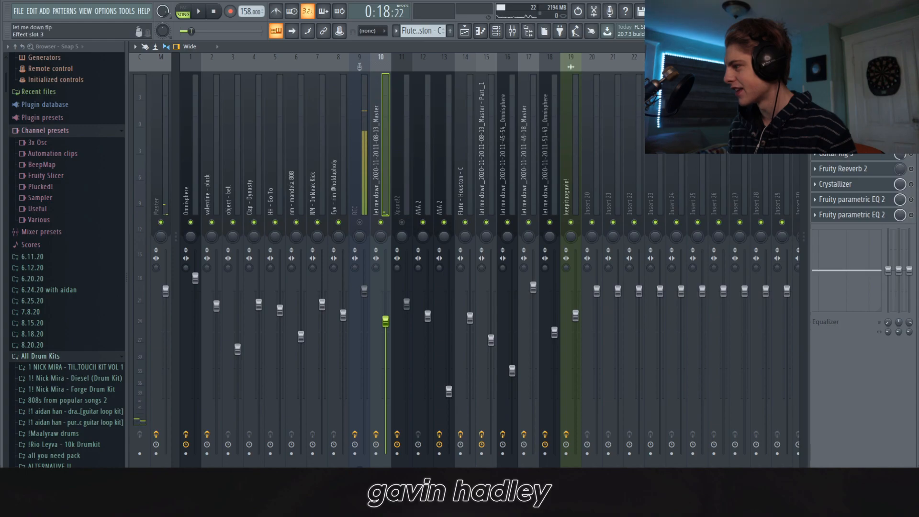
key("space")
key("F5")
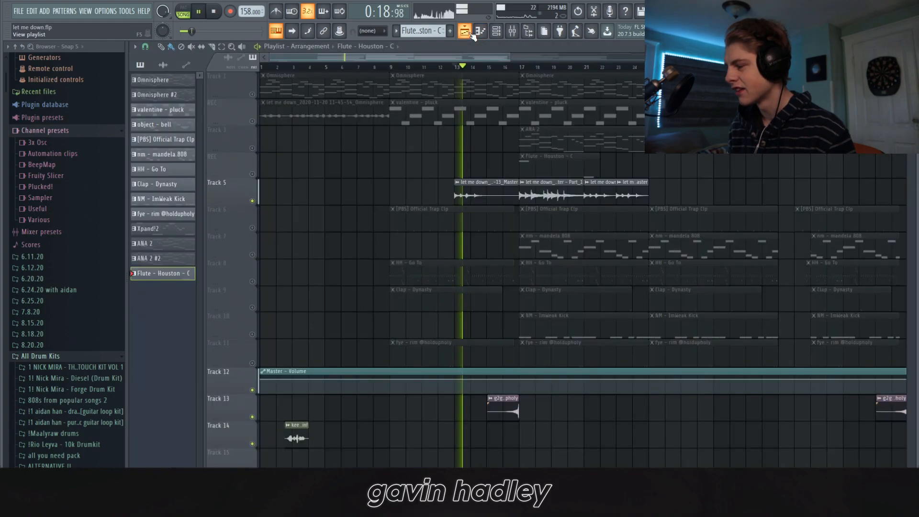
key("space")
Play the Track 5 audio clips from bar 17 and undo the stray flute clip painted on that track.
left_click(520, 70)
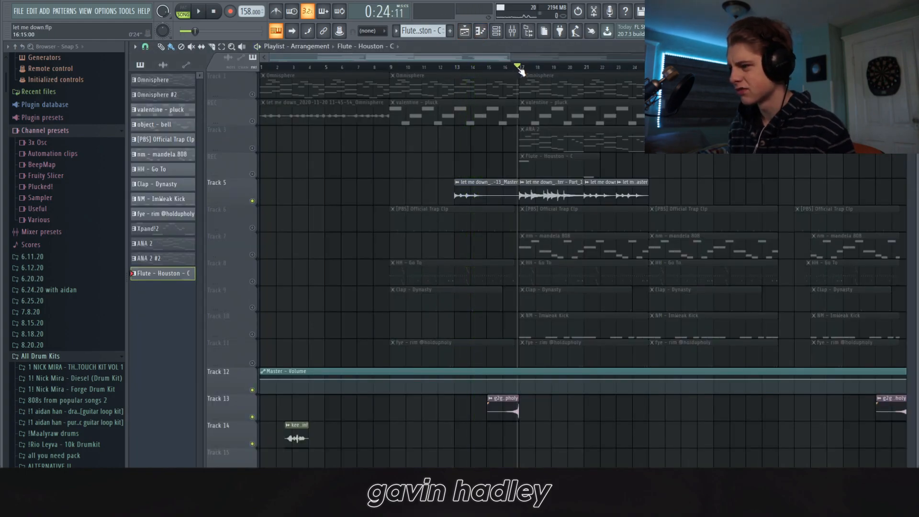
key("space")
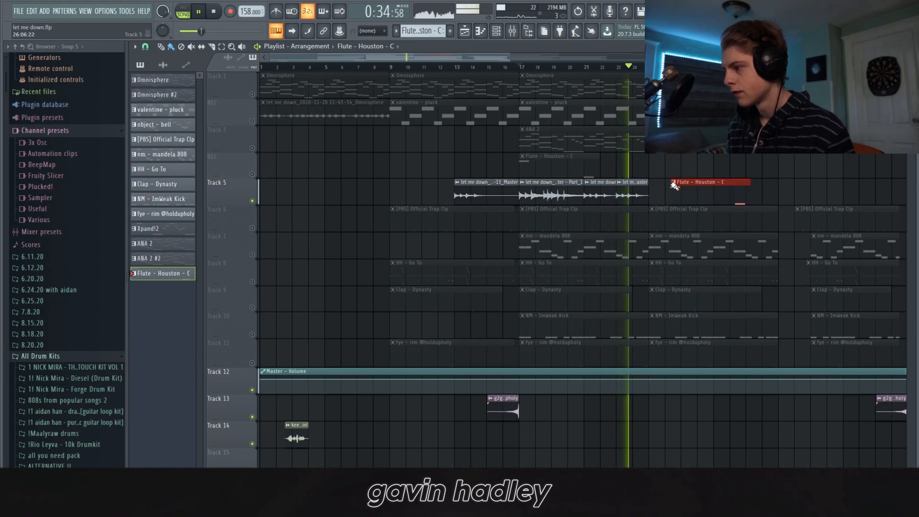
key("space")
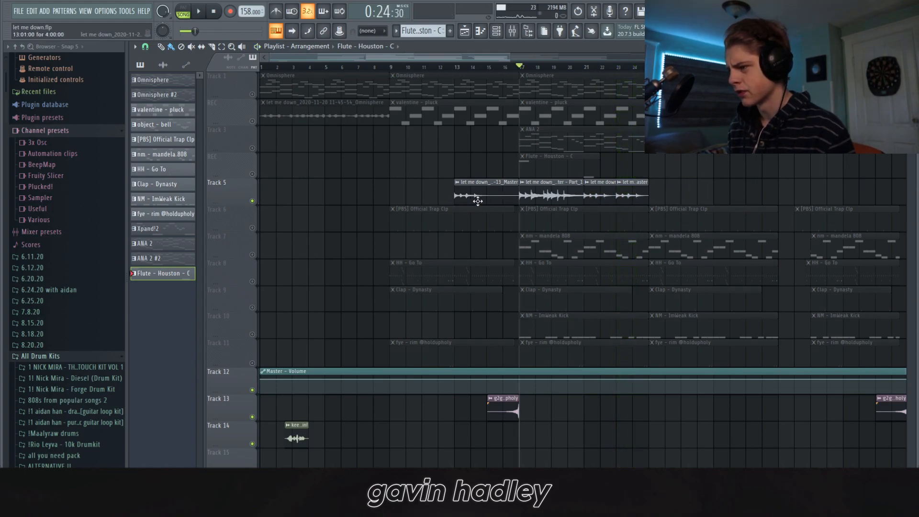
key("ctrl+z")
Inspect both Fruity parametric EQ 2 effects and the Fruity delay 2 on mixer insert 10.
key("F9")
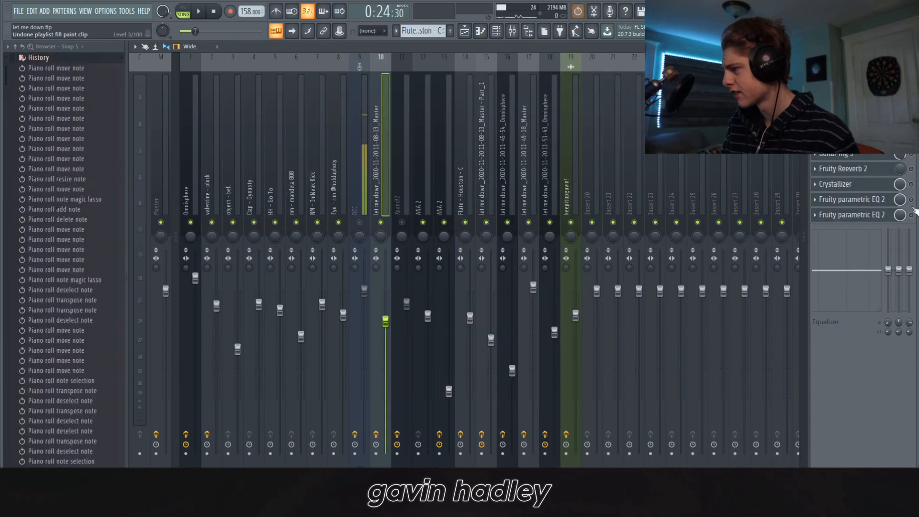
left_click(851, 215)
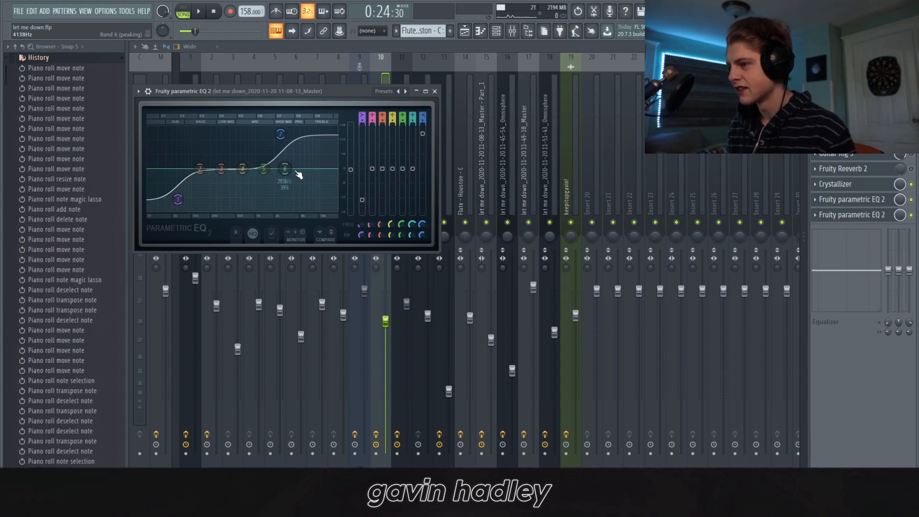
left_click(864, 200)
left_click(852, 215)
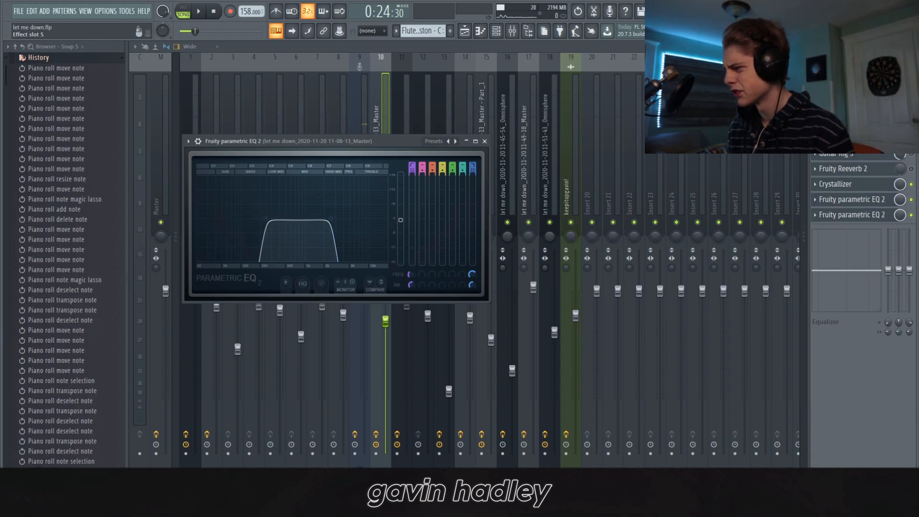
left_click(844, 138)
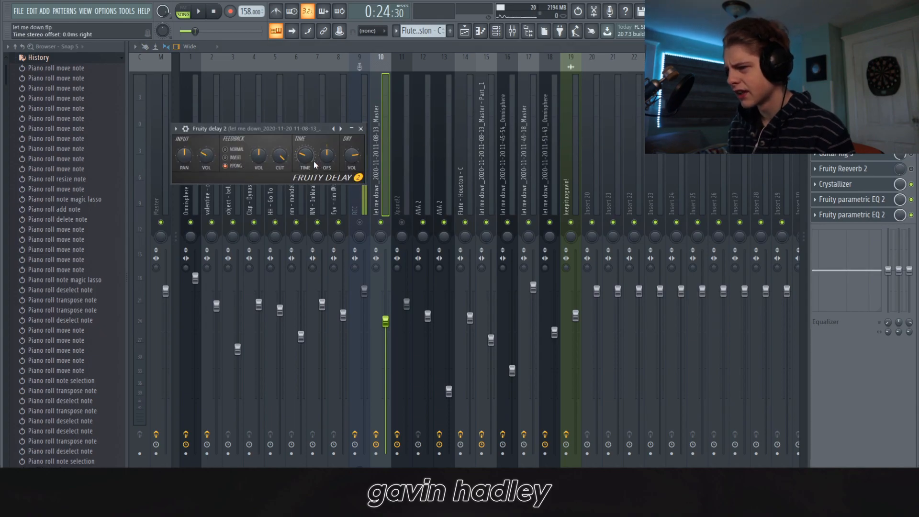
Inspect the EchoBoy effect with the Arena Bathroom preset on mixer insert 10, and play the arrangement from bar 17.
left_click(844, 123)
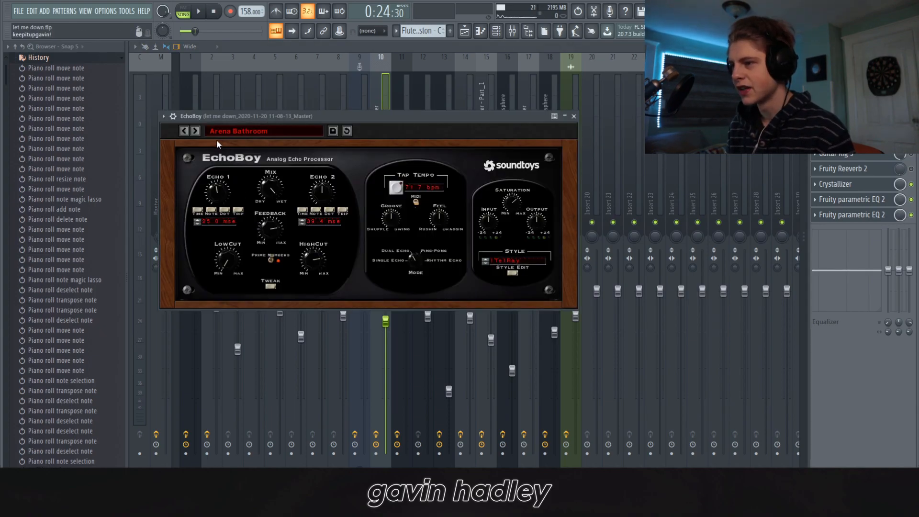
left_click_drag(328, 115, 387, 128)
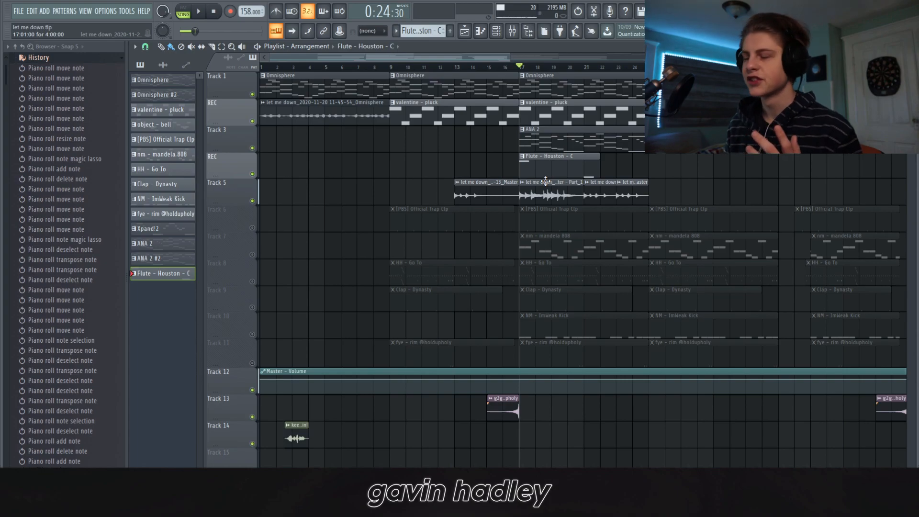
key("space")
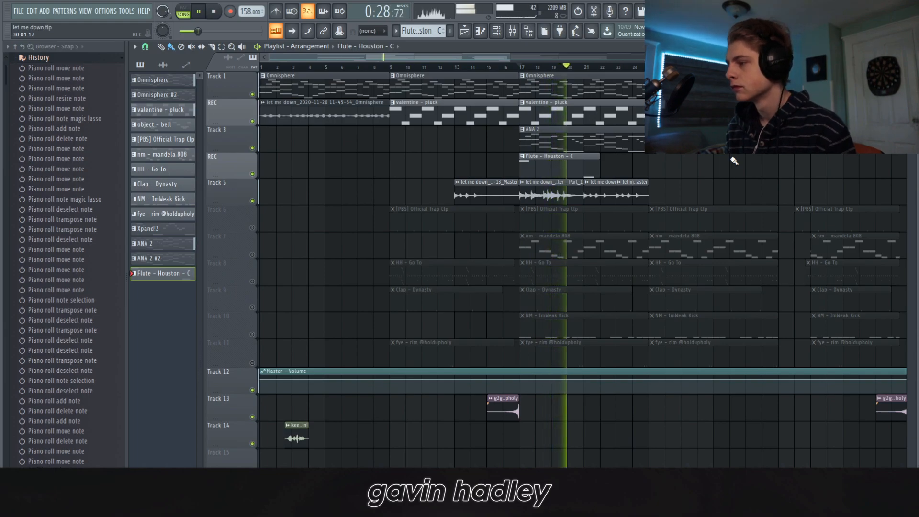
left_click(693, 158)
left_click_drag(680, 160, 659, 161)
right_click(661, 161)
left_click(665, 160)
right_click(675, 162)
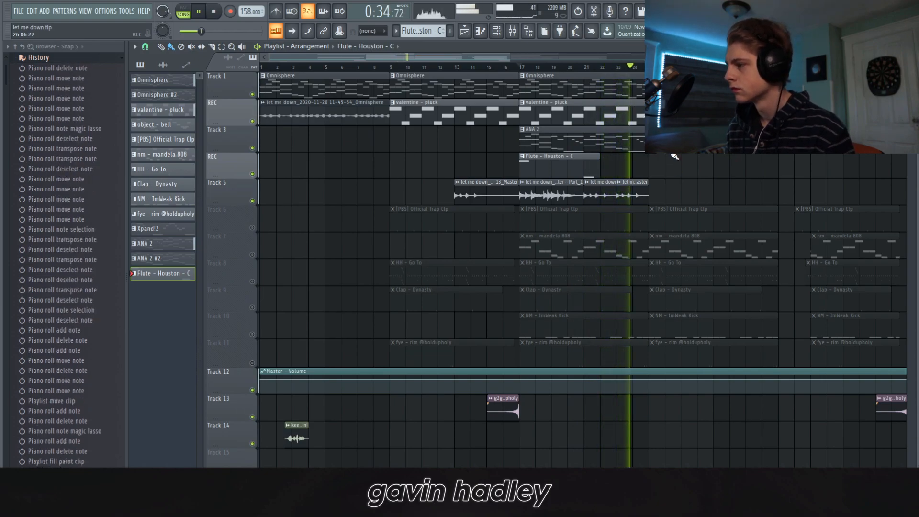
Play the arrangement from bar 25 and view the channel settings of the 11-49-18_Master audio clip.
key("space")
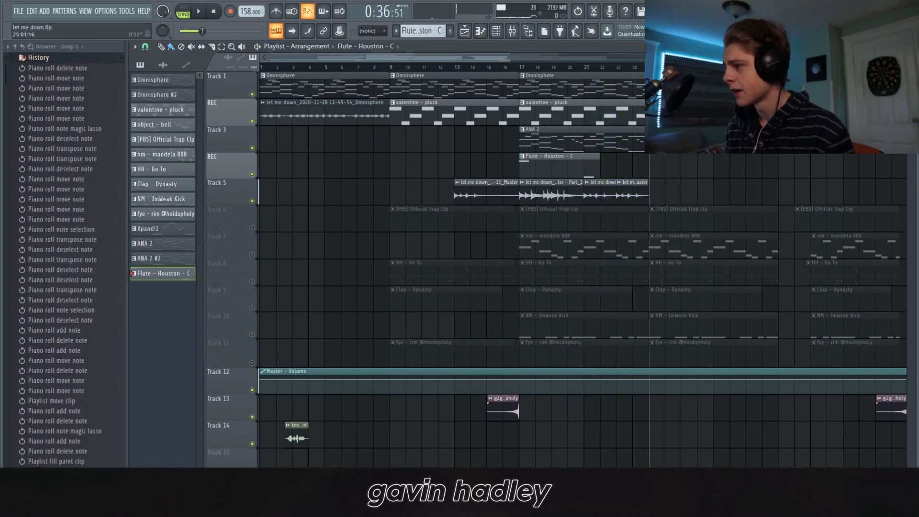
key("space")
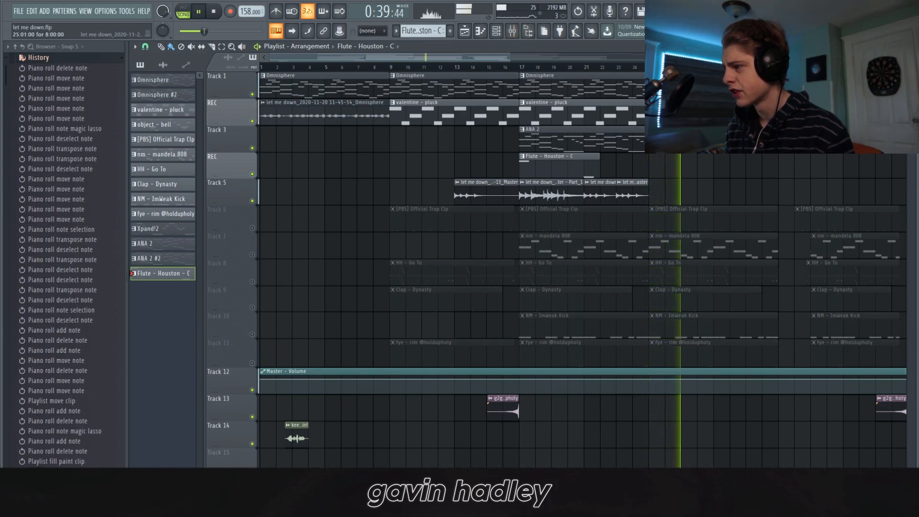
right_click(683, 115)
double_click(162, 229)
key("Escape")
double_click(162, 213)
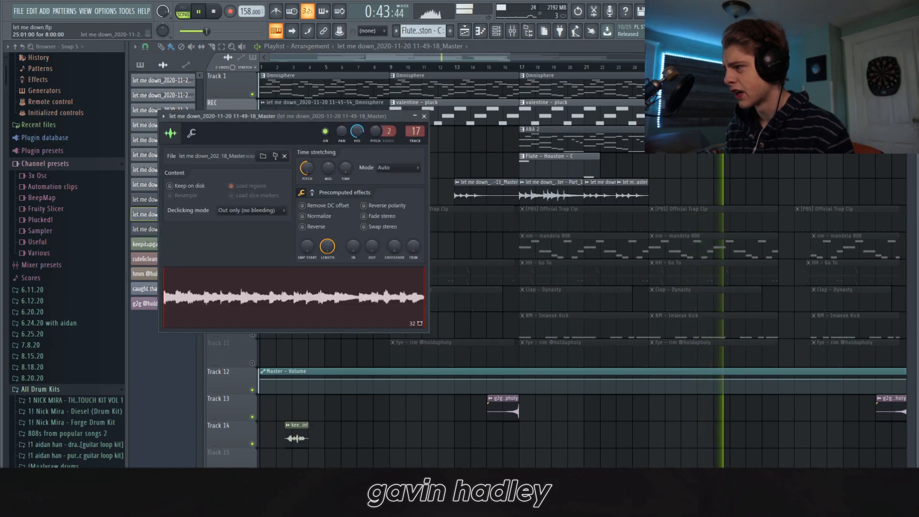
key("Escape")
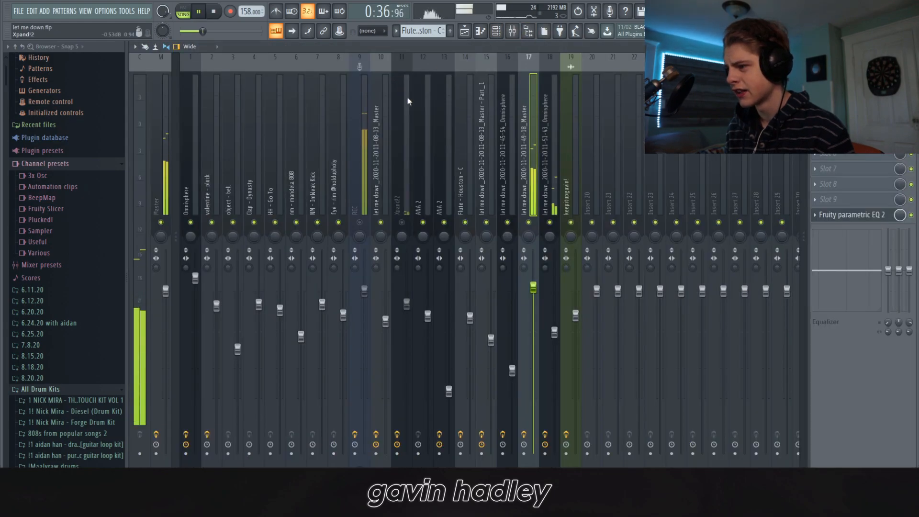
Bypass Tremolator and Fruity parametric EQ 2 on mixer insert 18 and play the section without them.
left_click(551, 165)
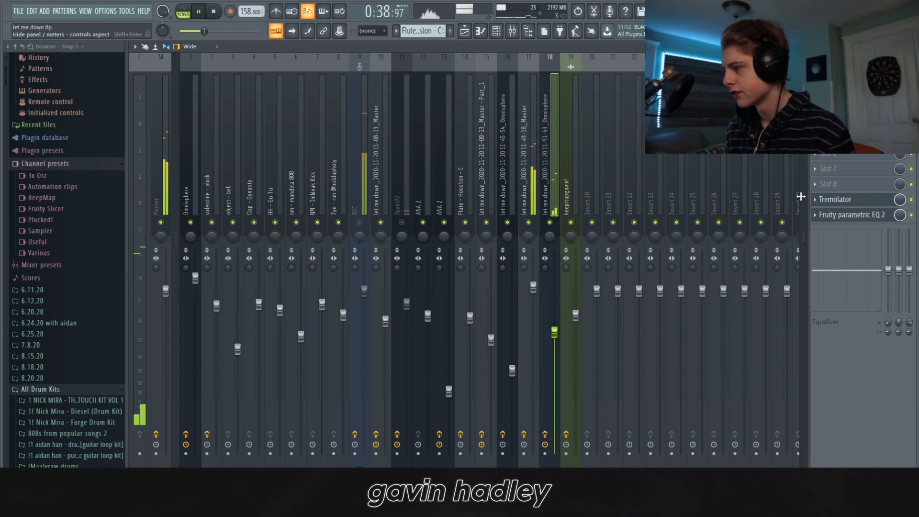
key("space")
left_click(843, 216)
left_click(911, 200)
left_click(910, 215)
key("space")
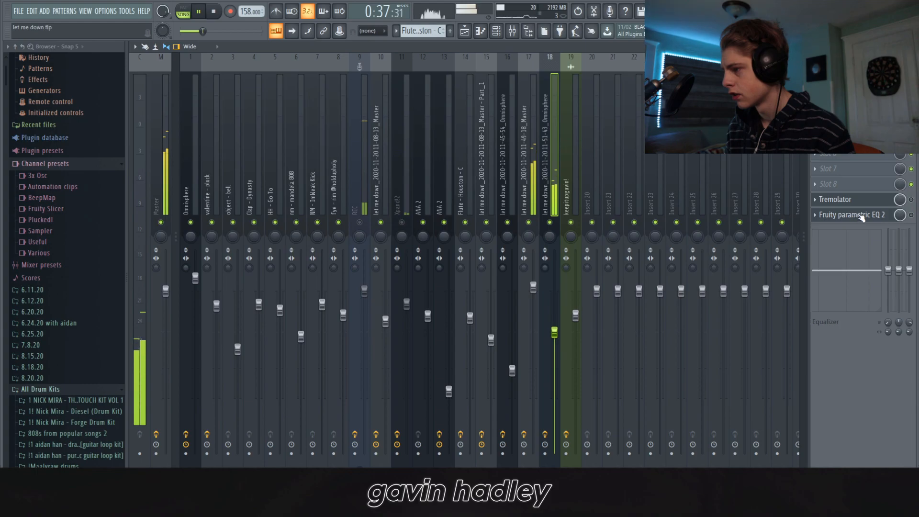
key("space")
key("F5")
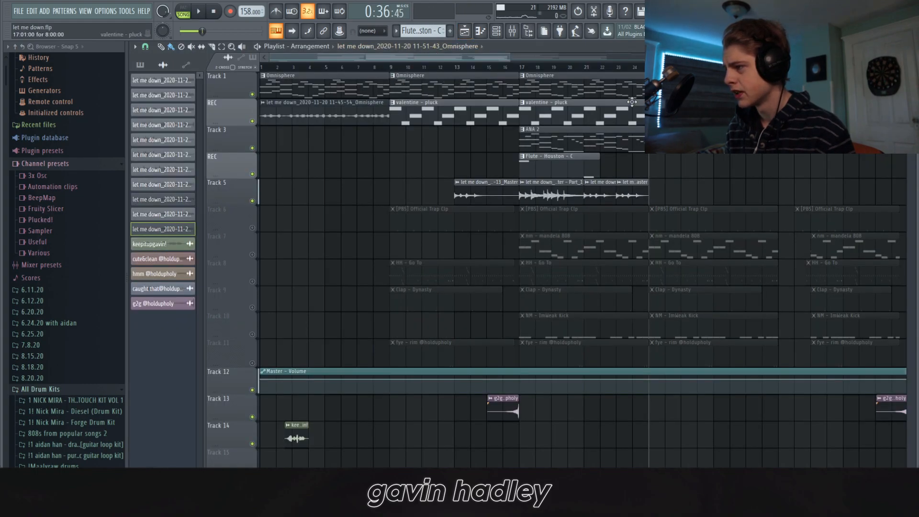
Re-enable and inspect Fruity parametric EQ 2 and Tremolator on mixer insert 18, playing the section with the effects on.
left_click(513, 30)
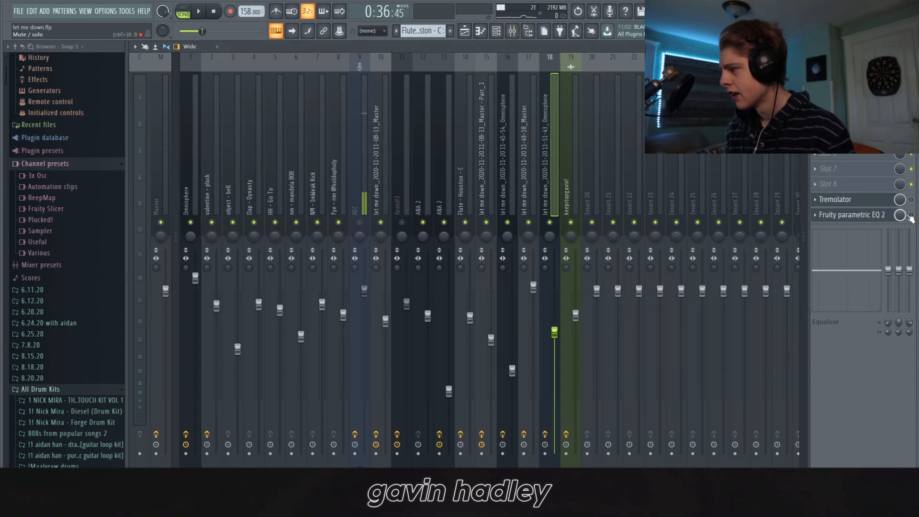
left_click(859, 216)
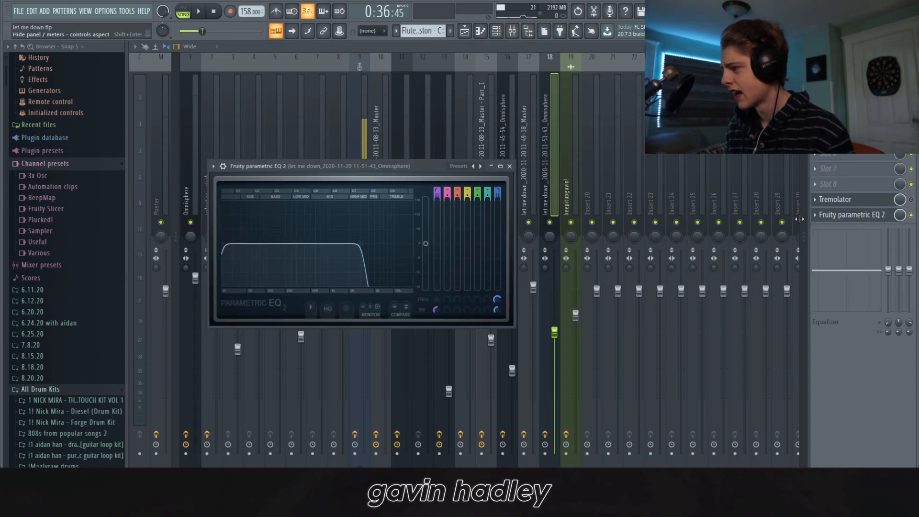
left_click(862, 200)
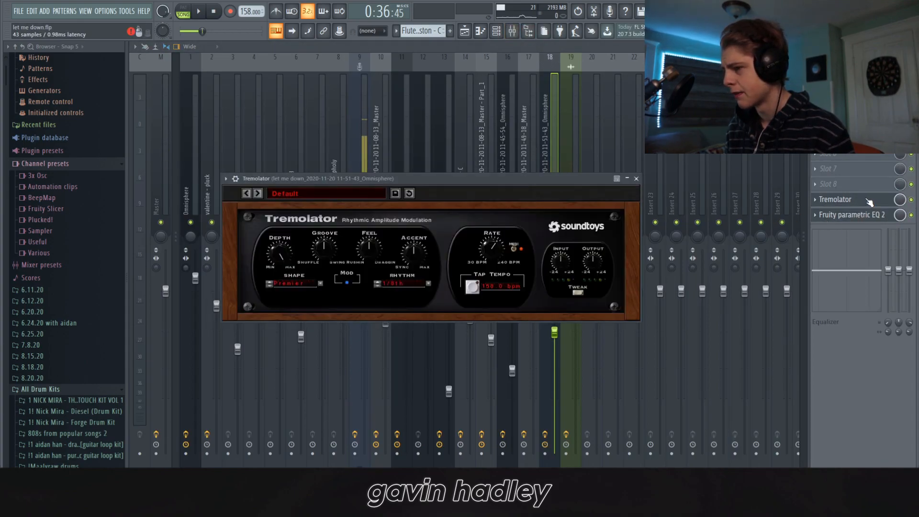
key("space")
left_click_drag(545, 179, 564, 196)
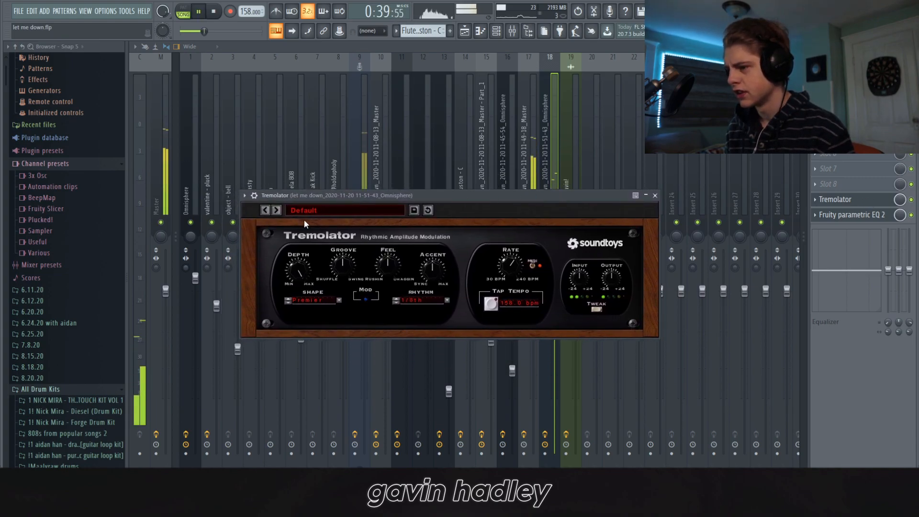
key("space")
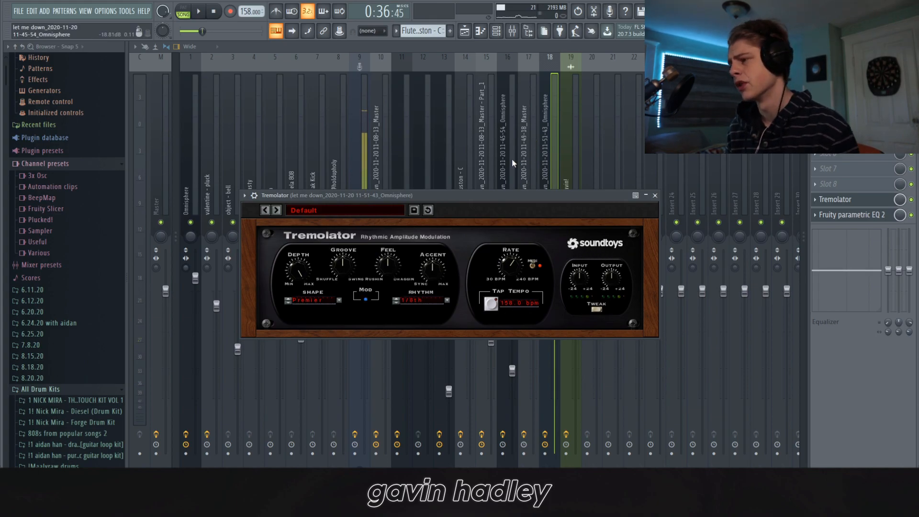
Unmute Track 6 with the [PBS] Official Trap Clp pattern and play the arrangement from bar 17.
left_click(560, 148)
left_click(464, 36)
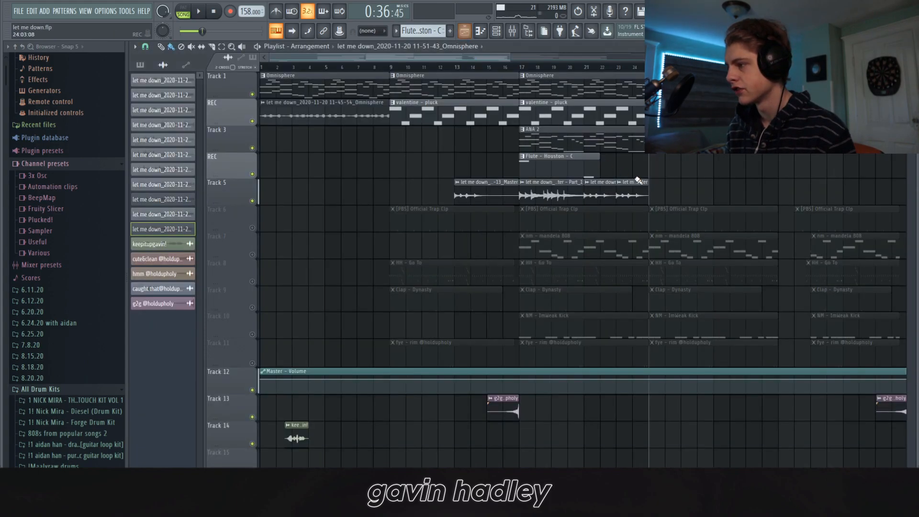
left_click(523, 68)
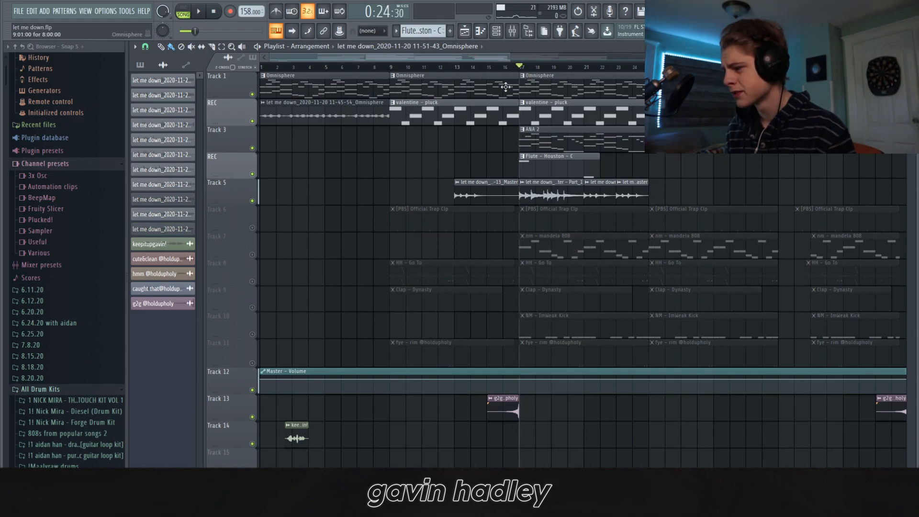
left_click(253, 228)
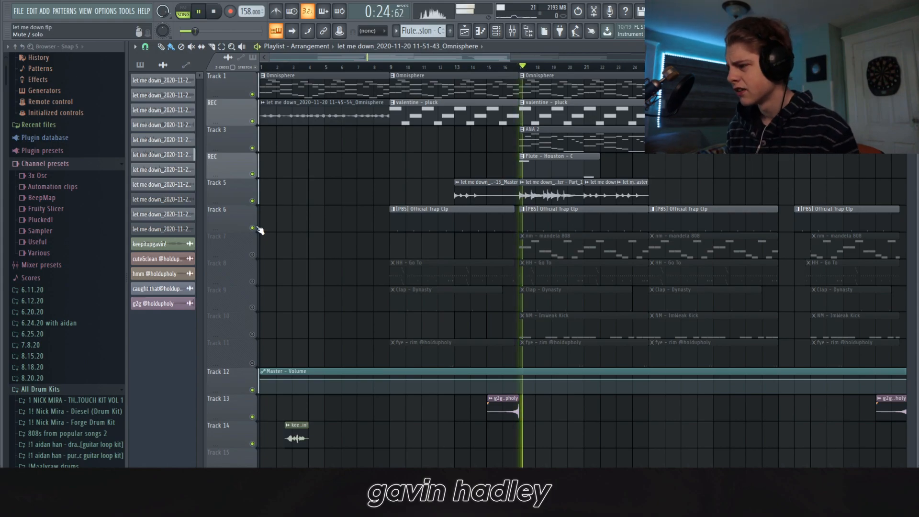
key("space")
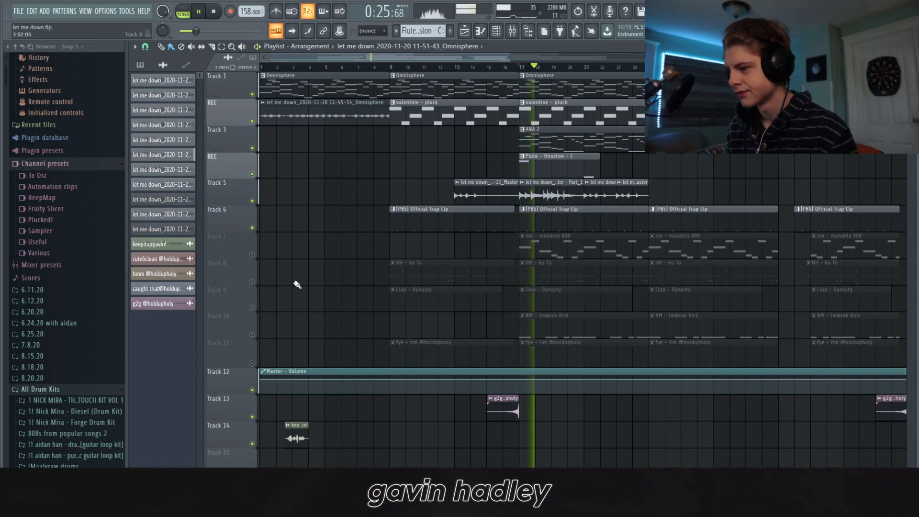
key("space")
Unmute Track 8 and play its HH - Go To notes in the piano roll.
left_click(252, 281)
double_click(535, 278)
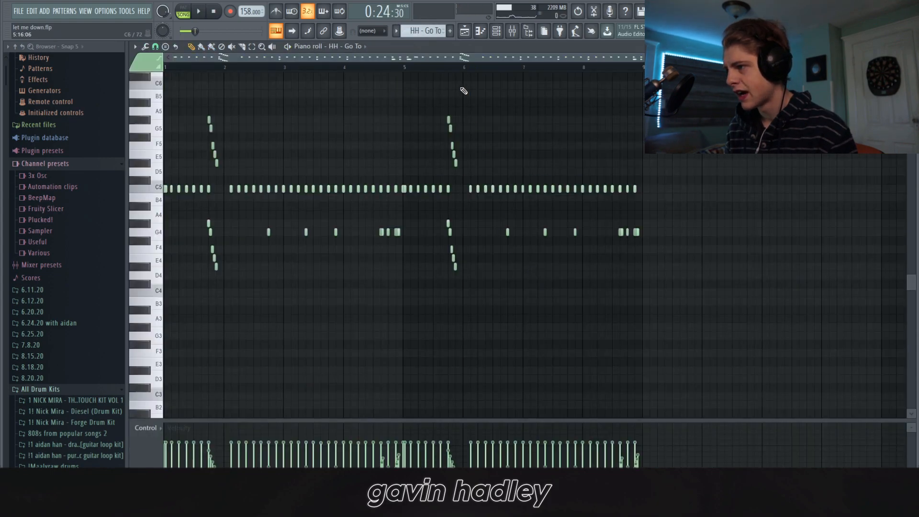
key("space")
scroll(252, 236, "up", 2)
scroll(243, 236, "down", 1)
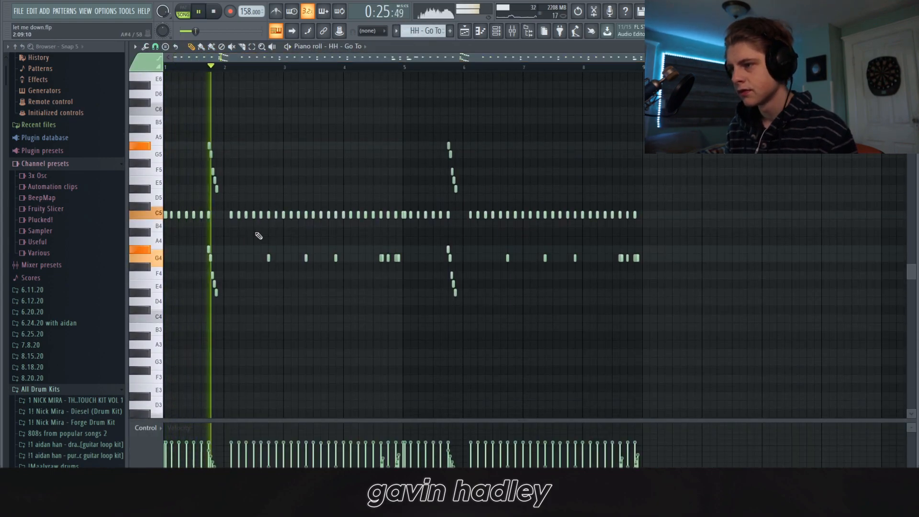
left_click_drag(898, 57, 895, 56)
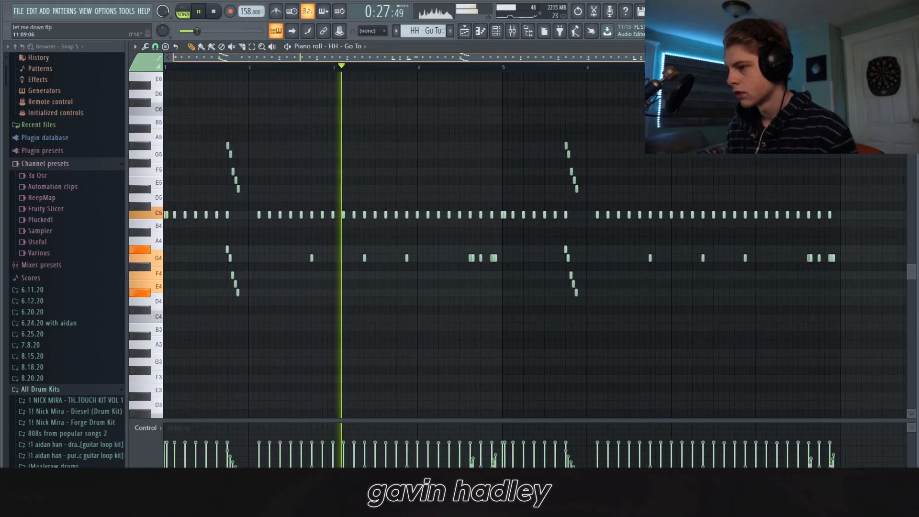
key("space")
Select the lower and the upper descending hi-hat rolls in bar 1 to examine their notes and velocities.
scroll(248, 61, "up", 2)
left_click_drag(207, 123, 282, 201)
left_click_drag(227, 244, 256, 298)
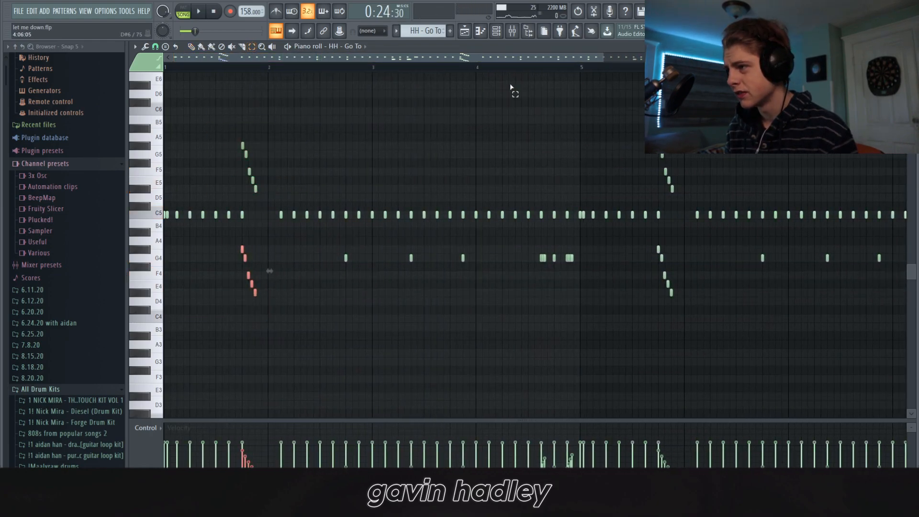
left_click_drag(600, 55, 339, 56)
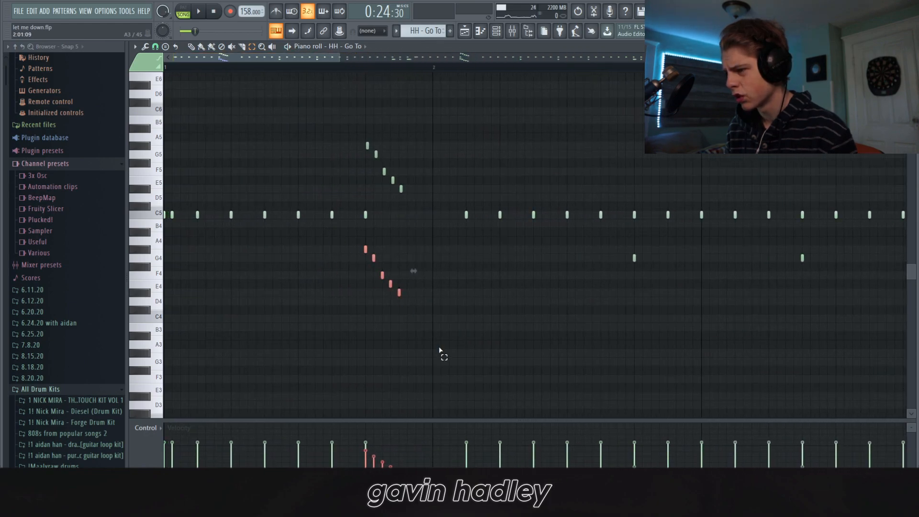
left_click_drag(341, 237, 401, 296)
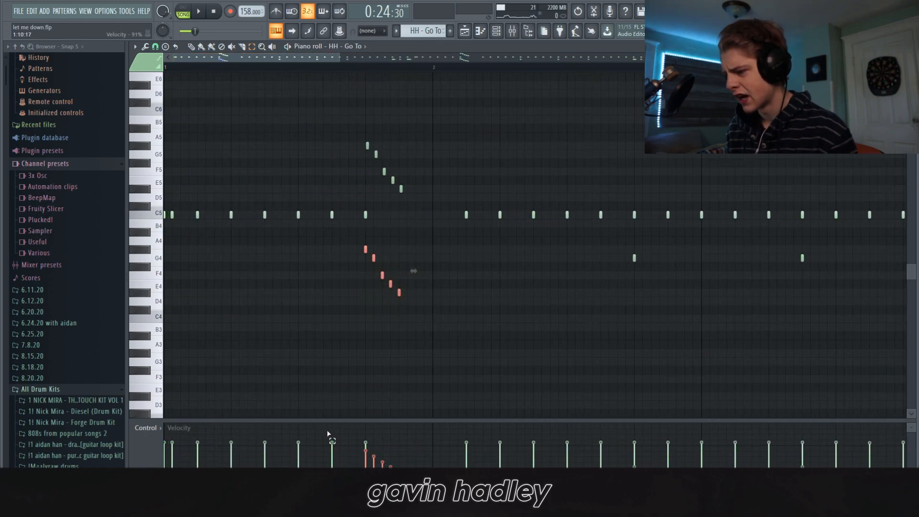
left_click_drag(326, 113, 430, 184)
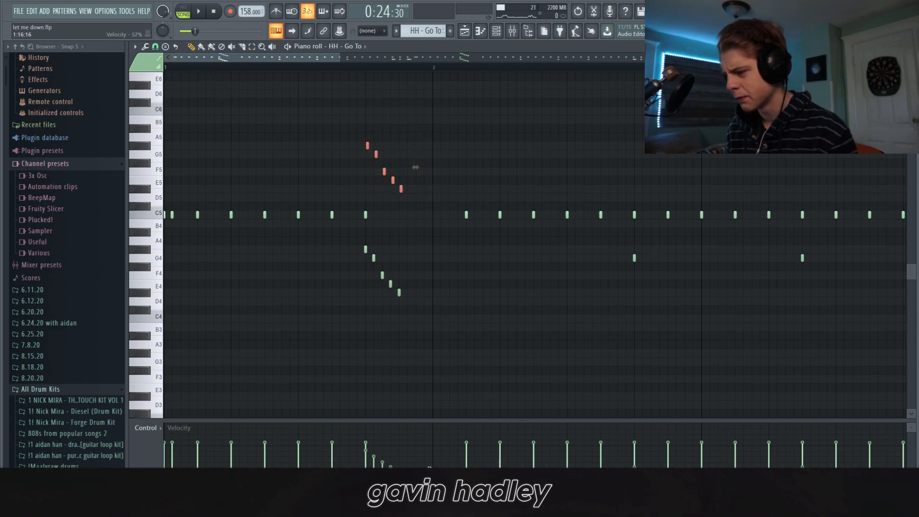
Play the hi-hat rolls in bar 1 and delete the stray note placed at A#5 in bar 2.
key("space")
left_click(443, 128)
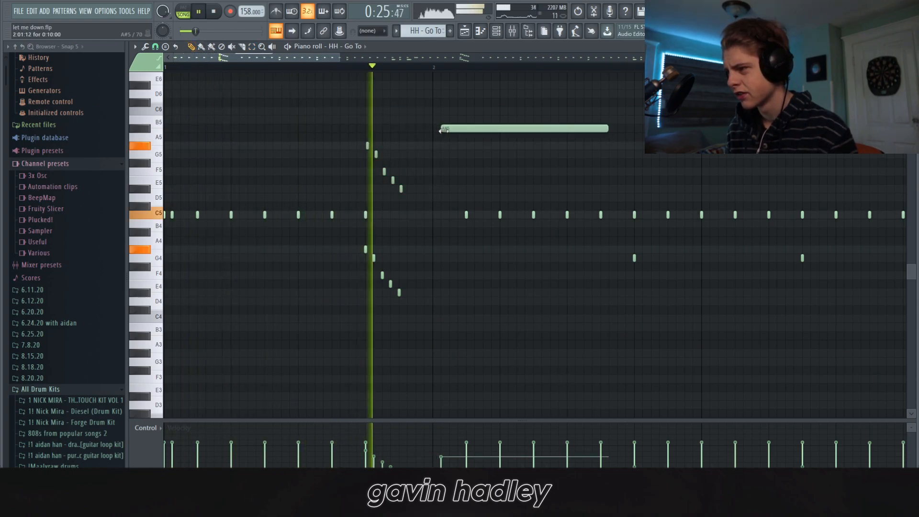
right_click(443, 128)
key("space")
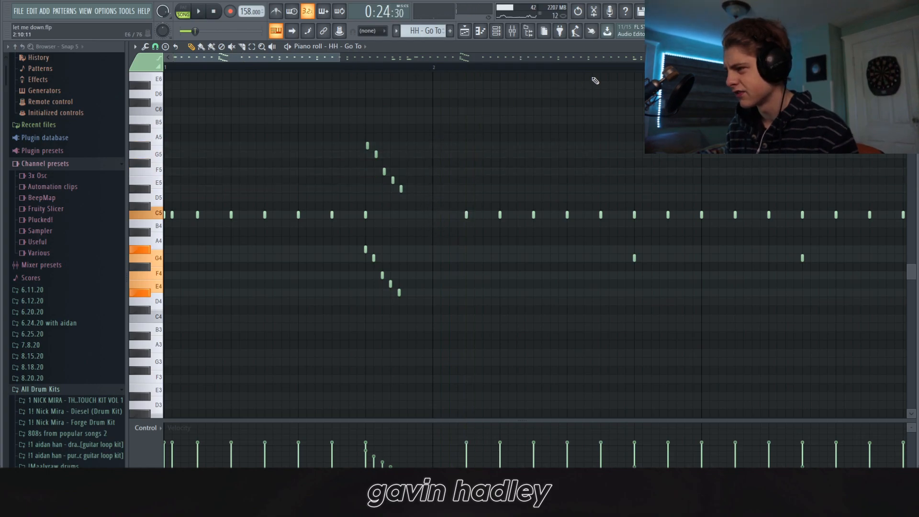
Play the hi-hat pattern from its start and again from the middle of bar 4.
scroll(333, 60, "down", 4)
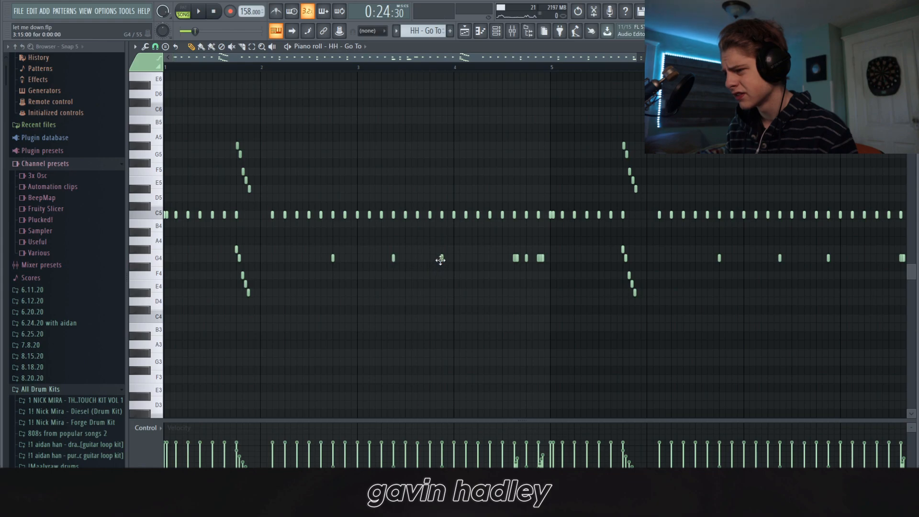
key("space")
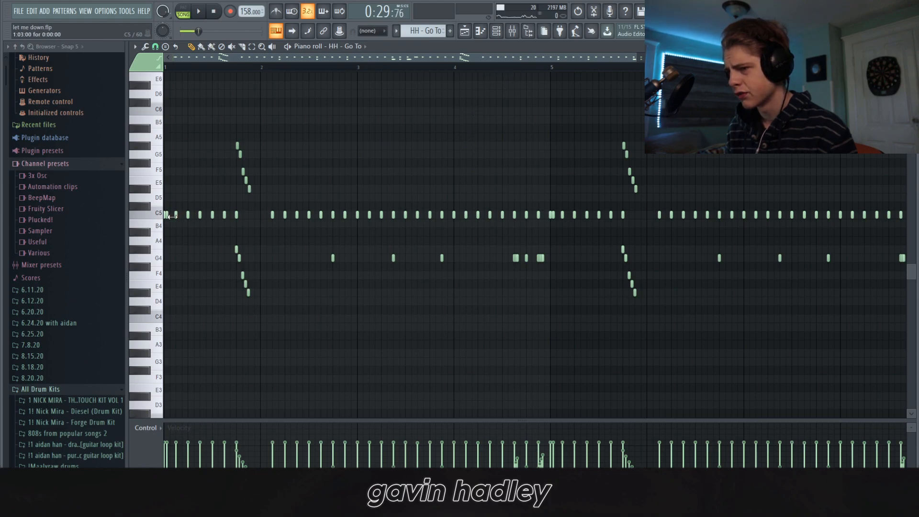
key("space")
key("space")
left_click(499, 68)
key("space")
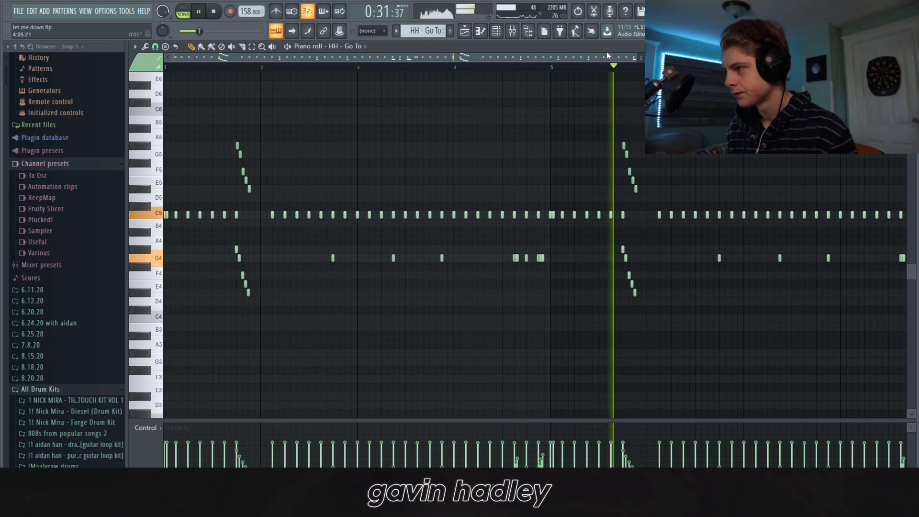
scroll(590, 66, "down", 2)
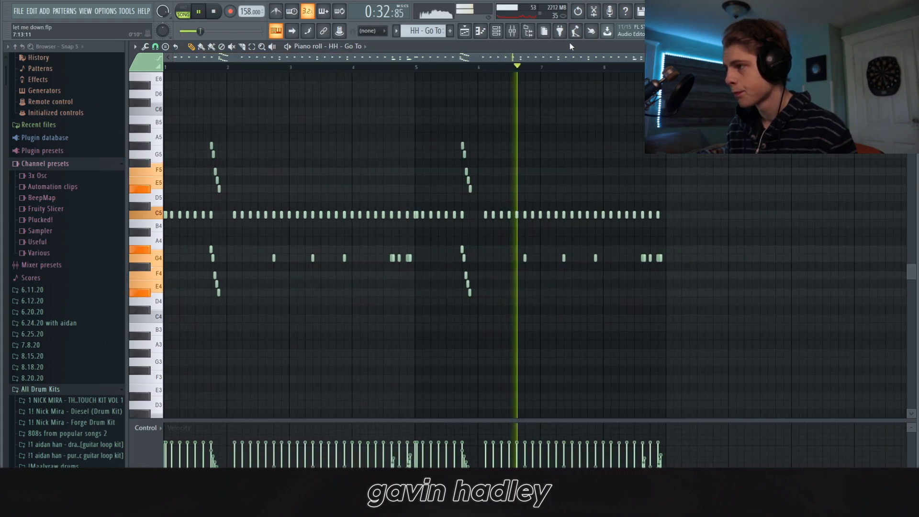
Unmute Track 9 with the Clap - Dynasty pattern and play the arrangement from bar 17.
left_click(513, 31)
left_click(465, 30)
key("space")
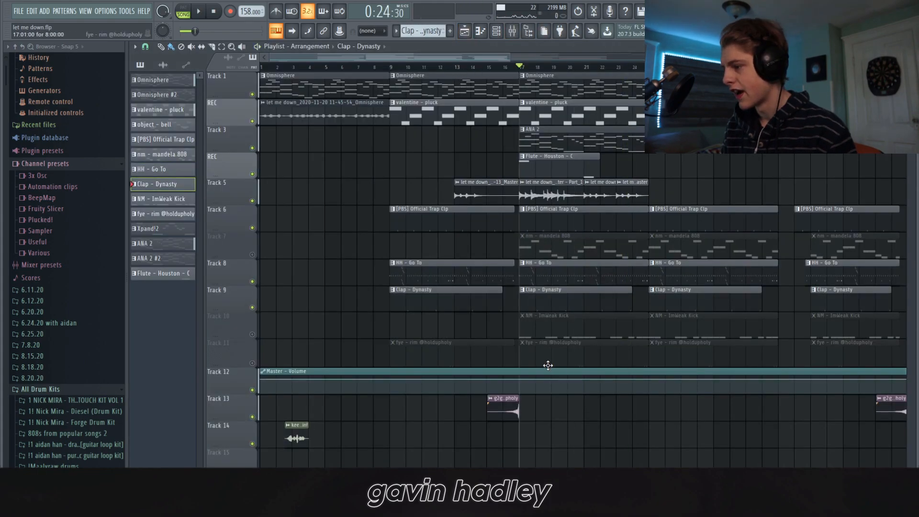
scroll(555, 331, "down", 1)
key("space")
key("space")
key("space")
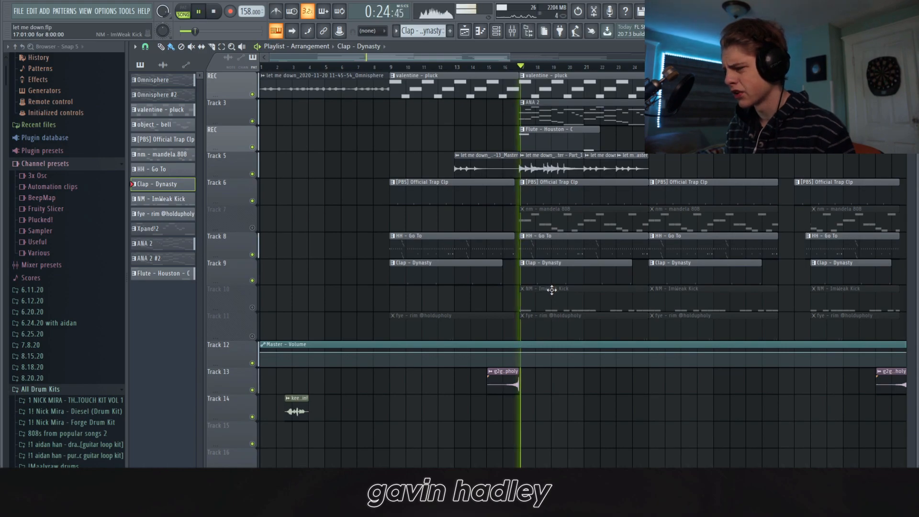
Open the Clap - Dynasty pattern in the piano roll, examine its clap placement and velocities, and return to the arrangement.
double_click(538, 278)
key("space")
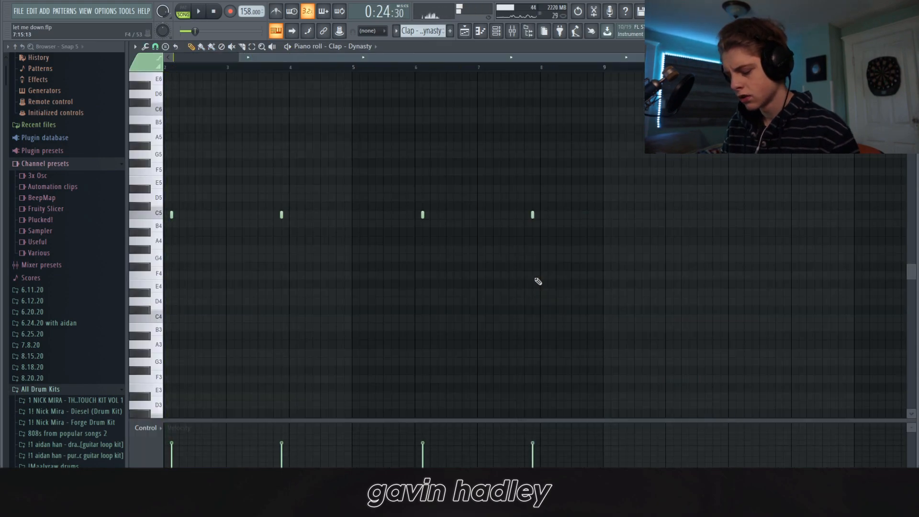
key("space")
key("Escape")
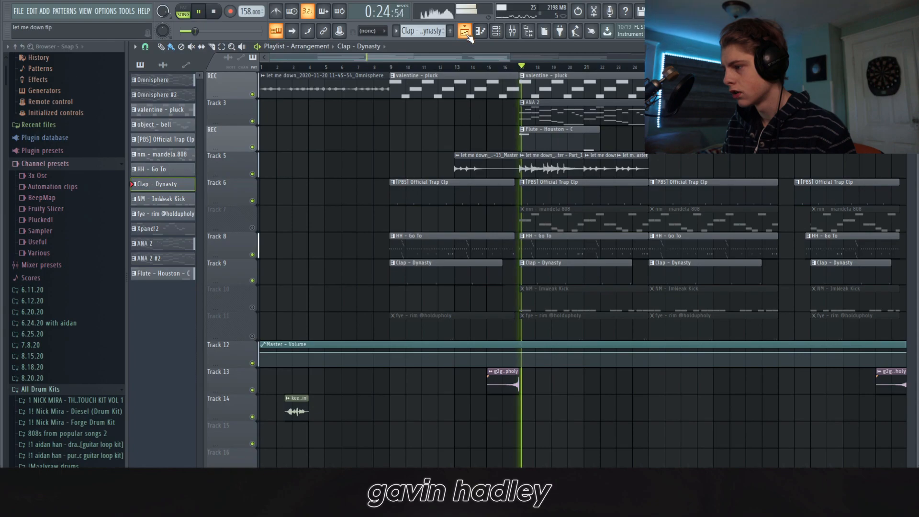
double_click(583, 277)
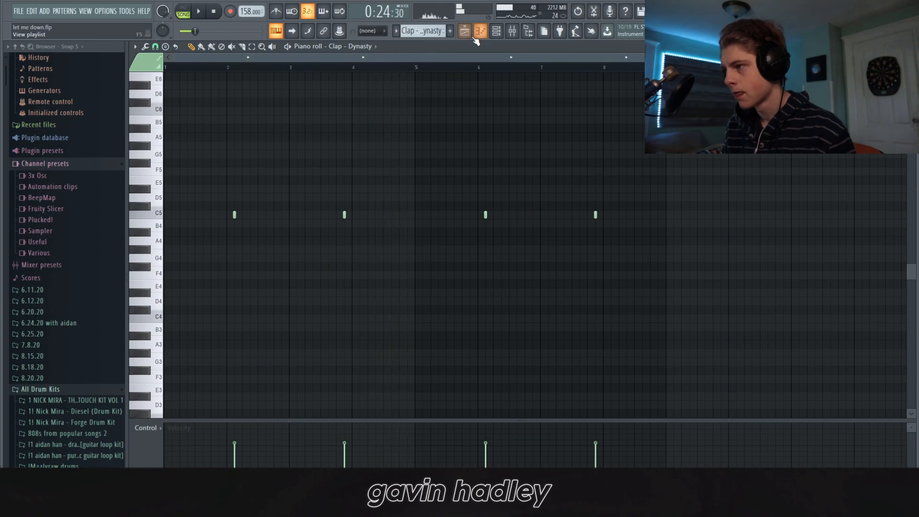
key("Escape")
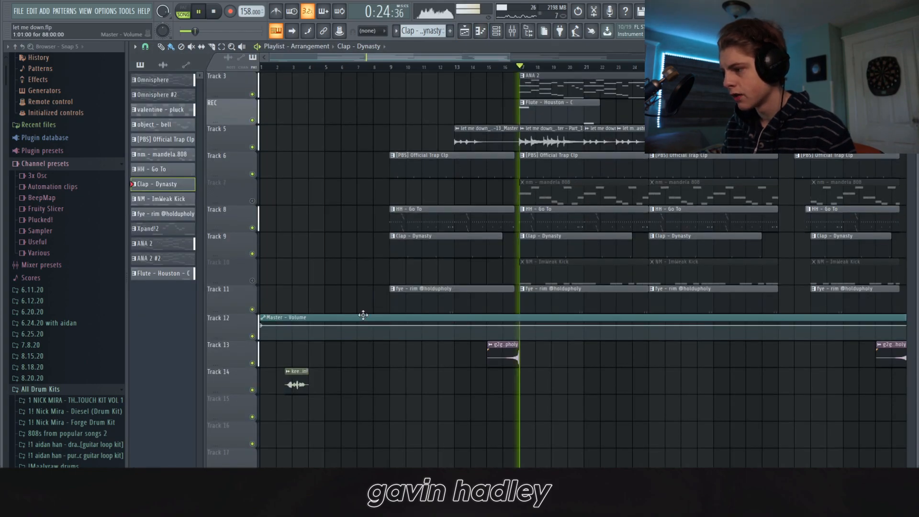
double_click(573, 308)
key("space")
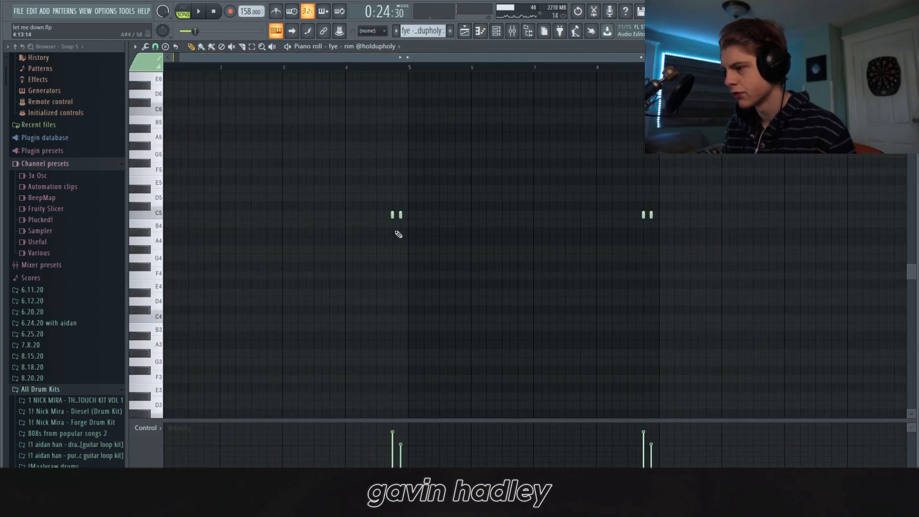
key("space")
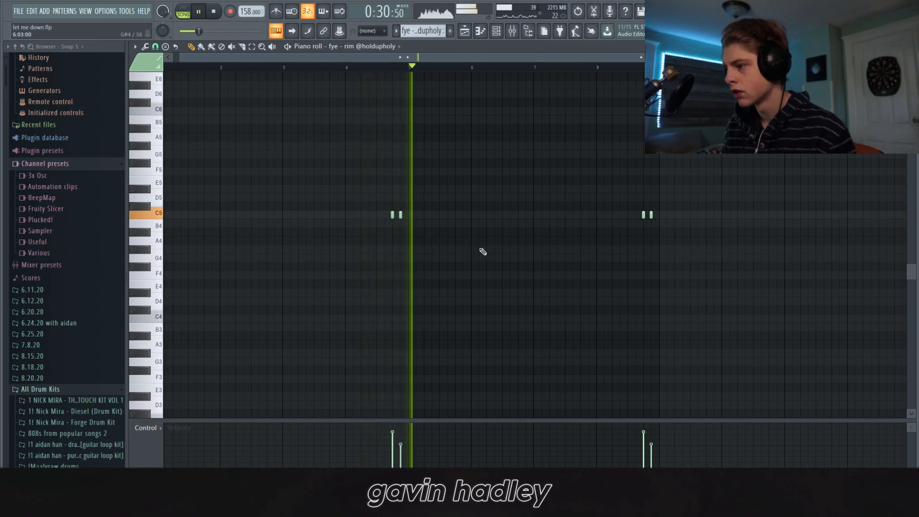
key("space")
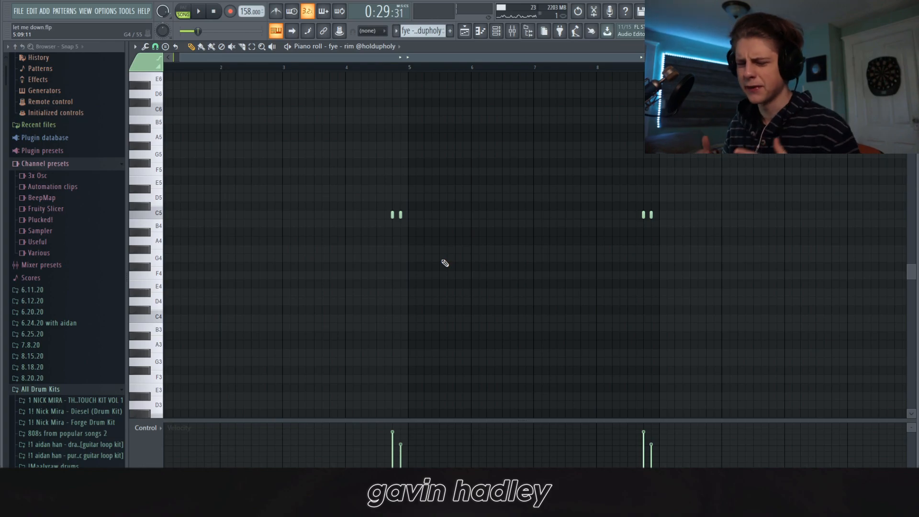
left_click(367, 73)
key("space")
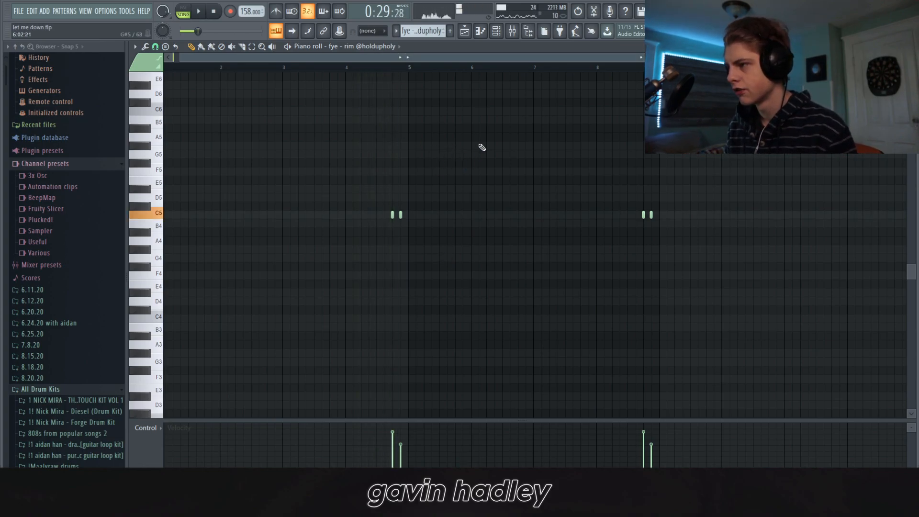
Unmute Track 7, play the nm - mandela 808 pattern from bar 17 of the arrangement, and examine its notes.
left_click(471, 34)
left_click(517, 67)
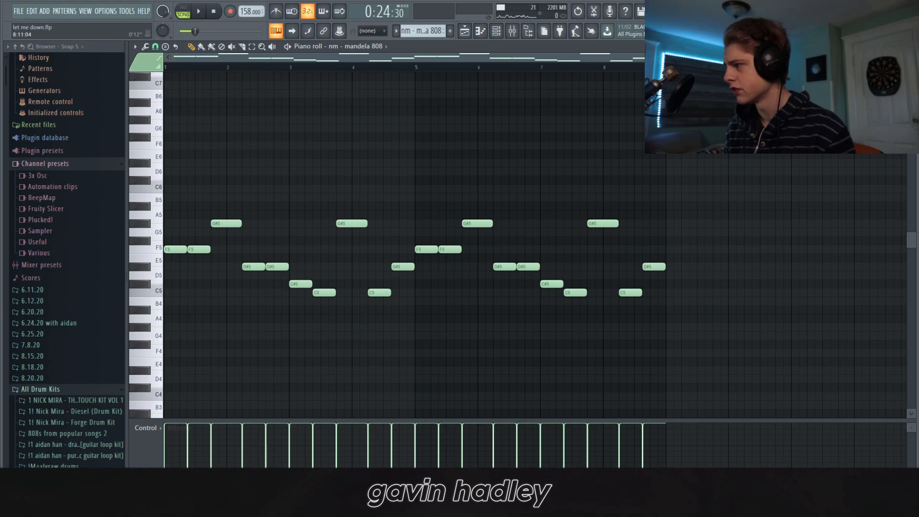
key("space")
left_click_drag(885, 57, 739, 233)
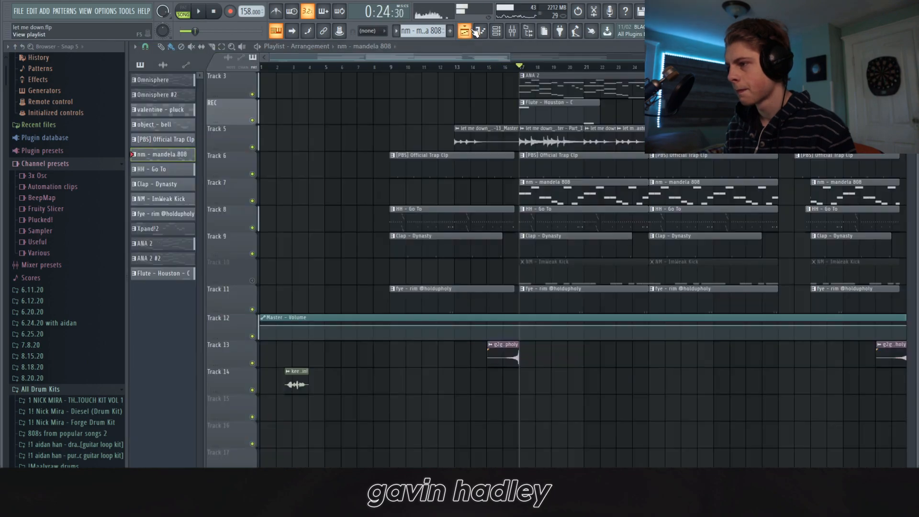
Unmute Track 10 and open the NM - ImWeak Kick pattern to examine and play its notes.
left_click(253, 281)
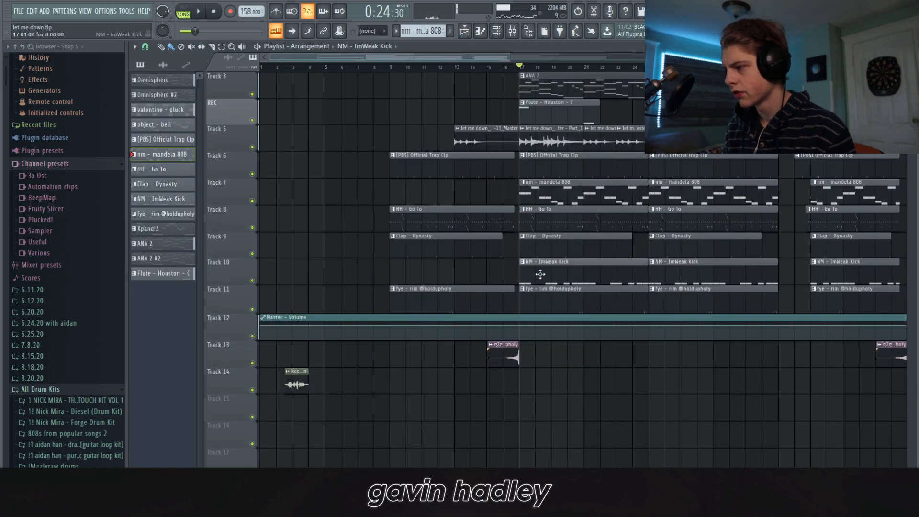
double_click(539, 271)
left_click_drag(415, 58, 316, 61)
scroll(230, 254, "up", 2)
scroll(250, 301, "down", 3)
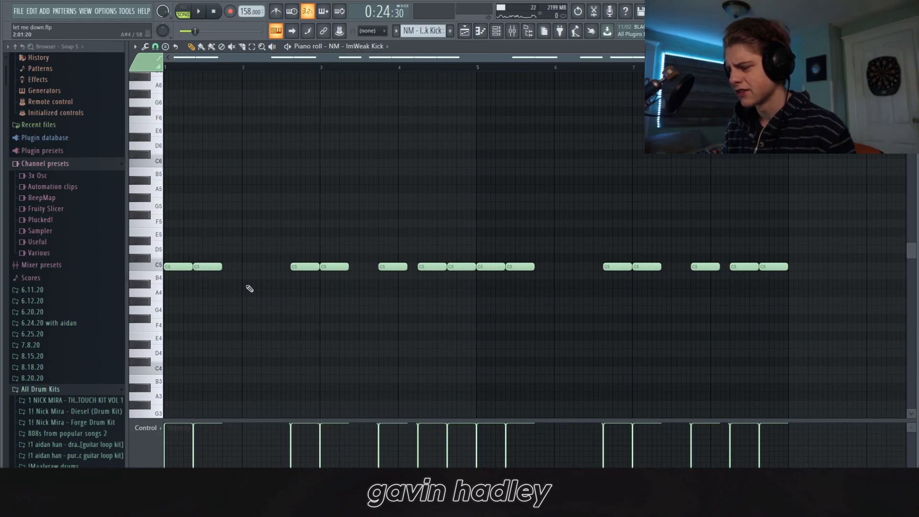
key("space")
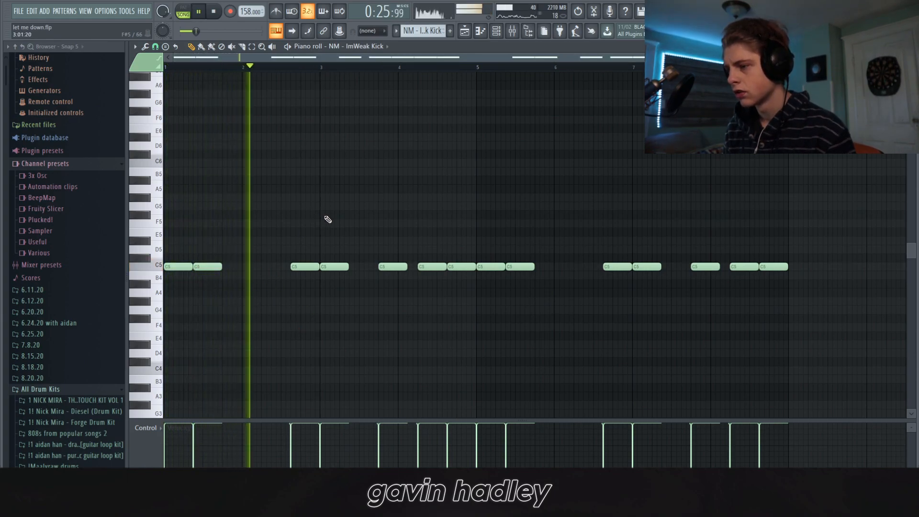
Check the mixer levels while the beat plays, then stop playback and return to the kick pattern's notes.
left_click(512, 31)
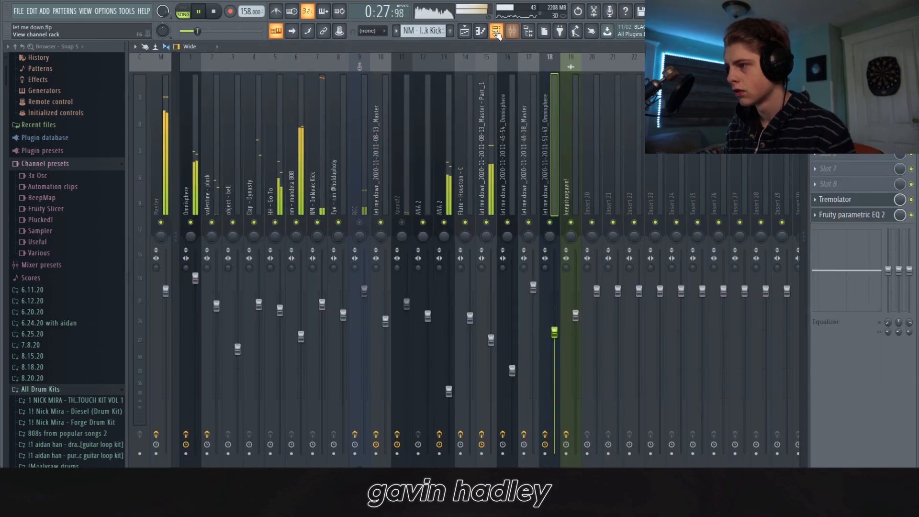
left_click(496, 32)
left_click(496, 32)
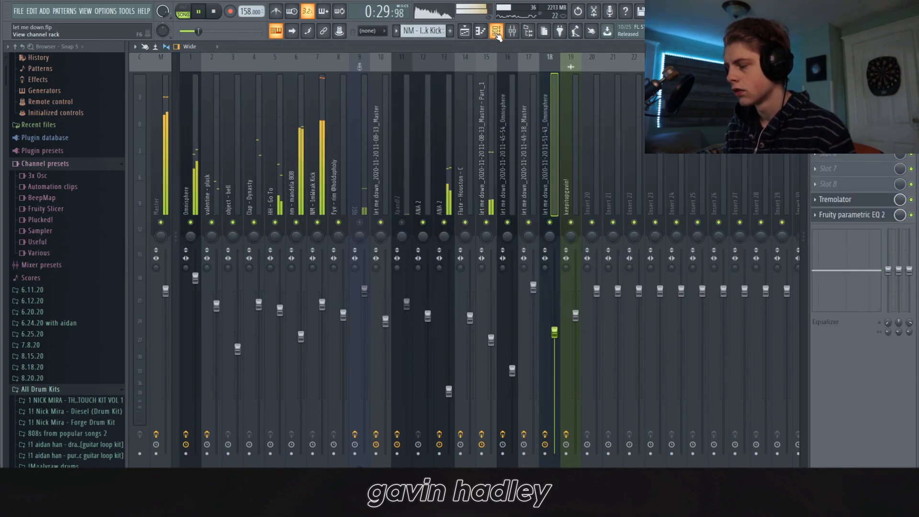
left_click(464, 30)
key("space")
key("F7")
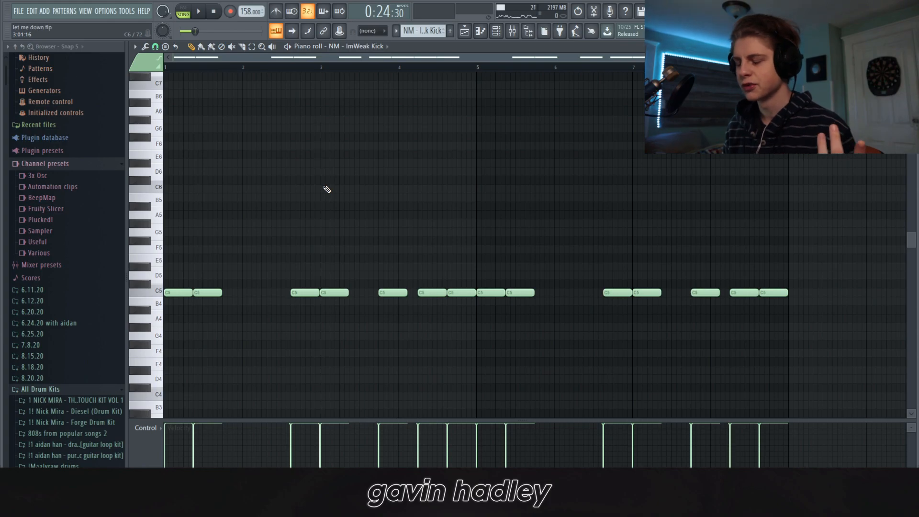
Enable the final Fruity soft clipper and the Fruity Limiter on the Master mixer channel and view their settings.
key("F9")
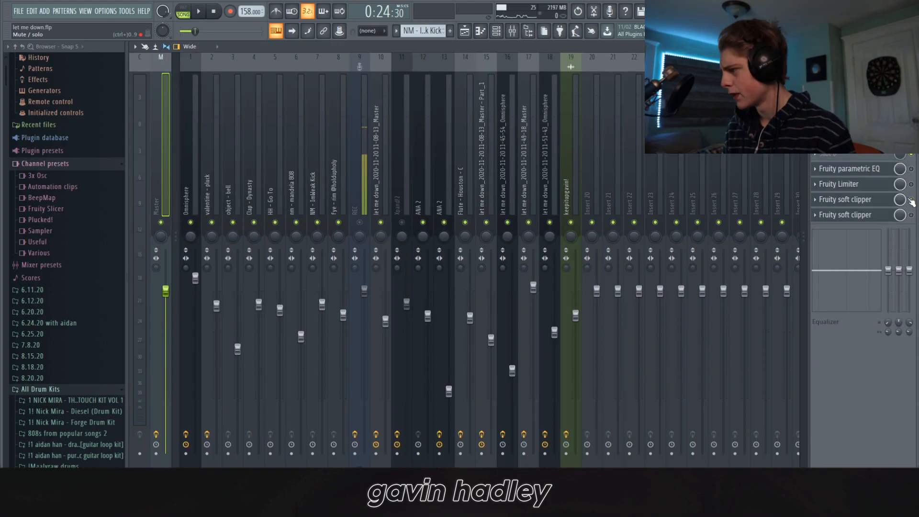
left_click(896, 200)
left_click(896, 200)
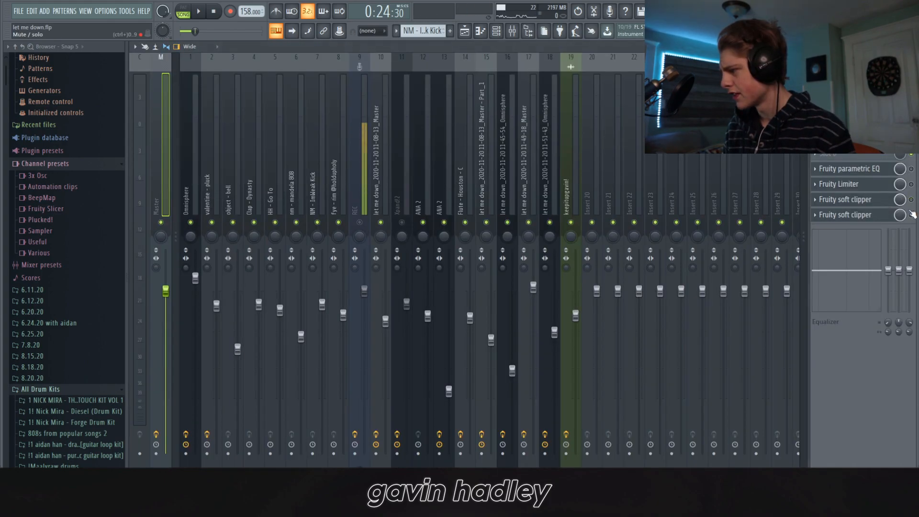
left_click(854, 221)
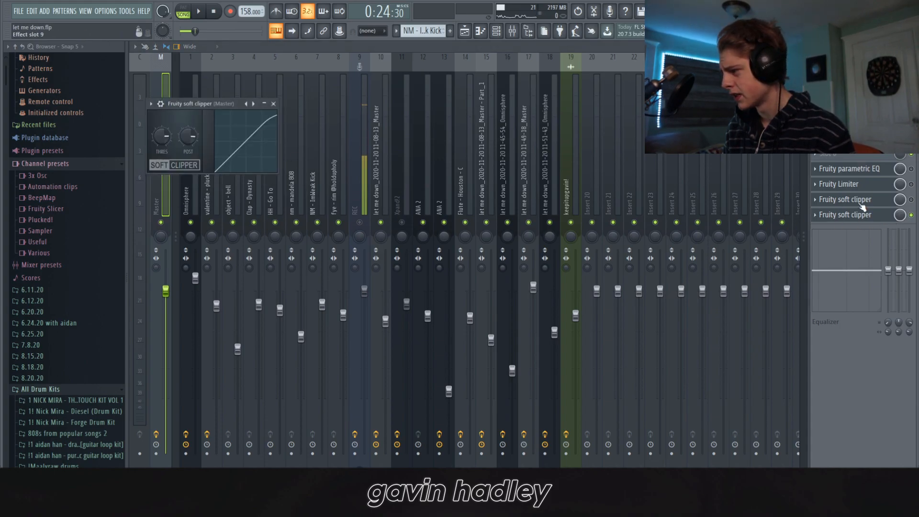
left_click(911, 200)
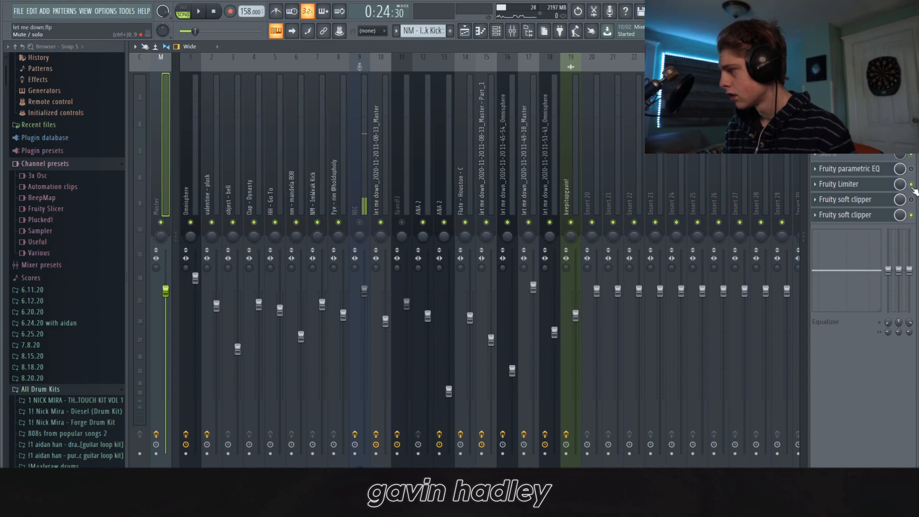
left_click(872, 185)
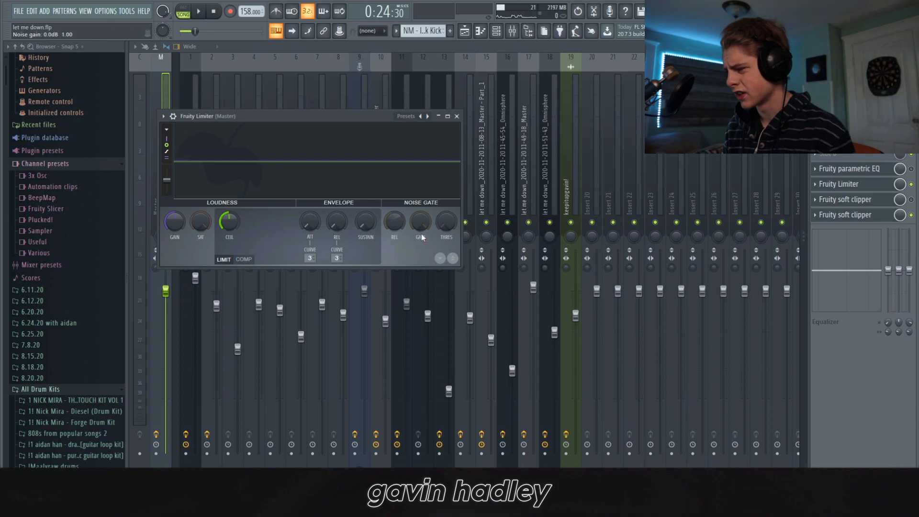
Enable the Master's first Fruity soft clipper and its Fruity parametric EQ, viewing the settings of both clippers and the EQ.
left_click(912, 200)
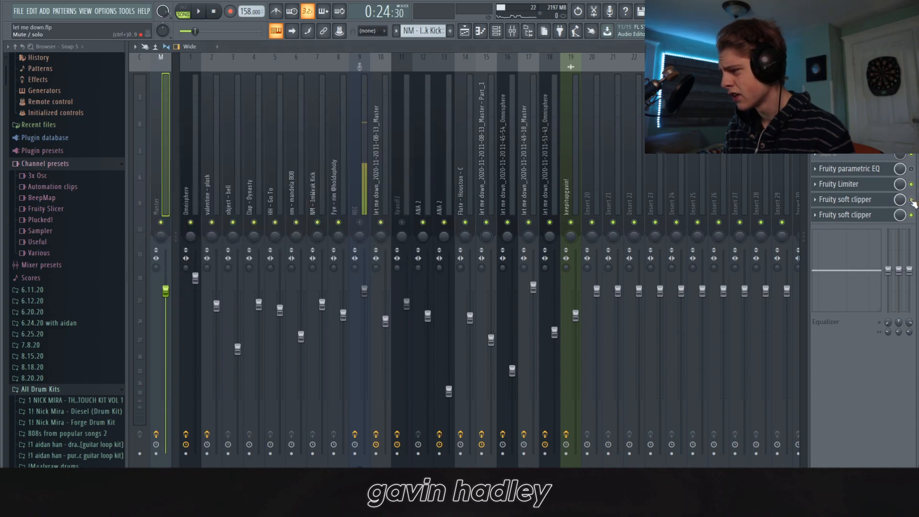
left_click(870, 200)
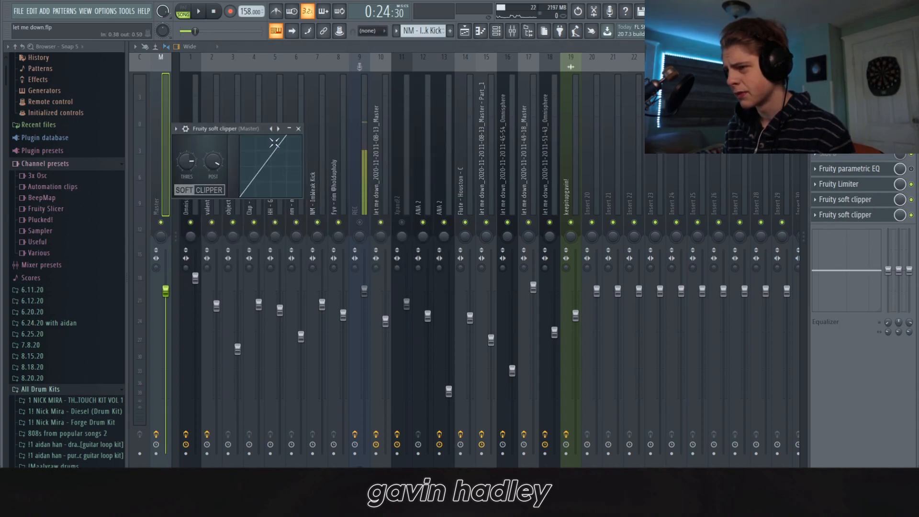
left_click(862, 215)
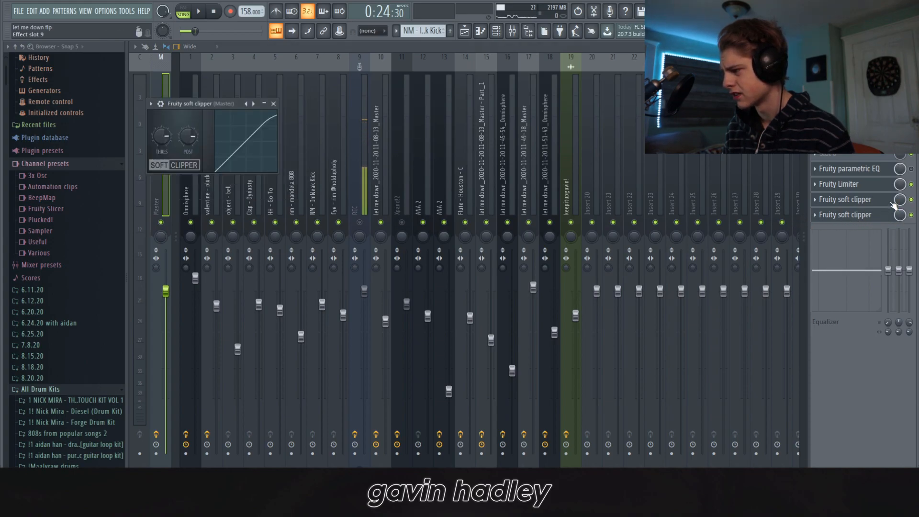
left_click(848, 169)
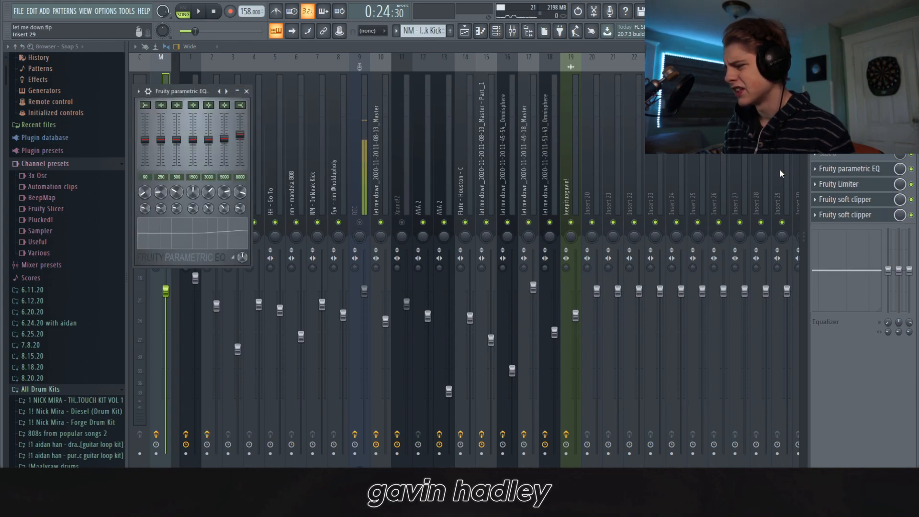